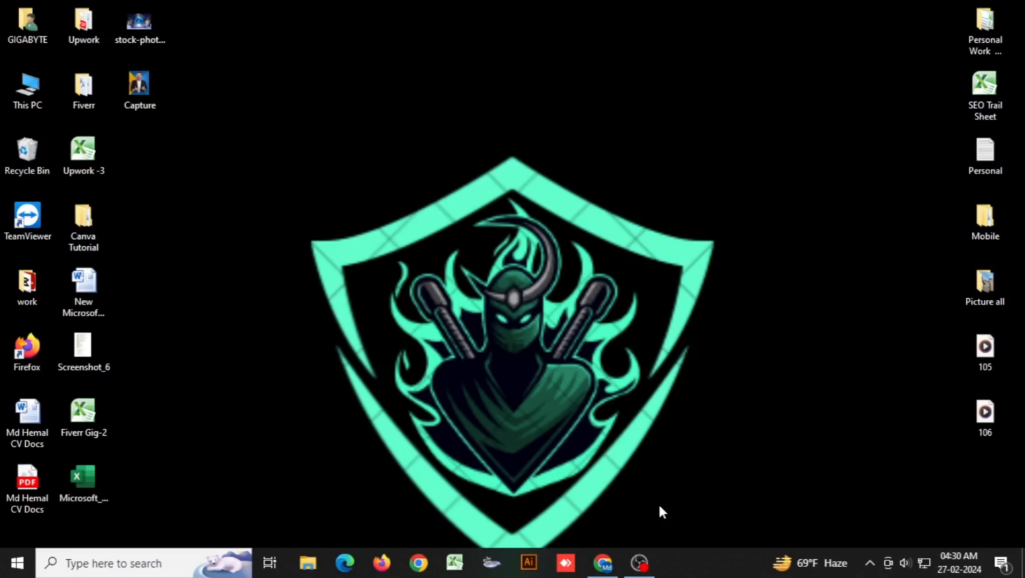
# - Switch to Chrome and search the web for "capcut download for pc", using the corrected spelling of the query
pyautogui.click(603, 566)
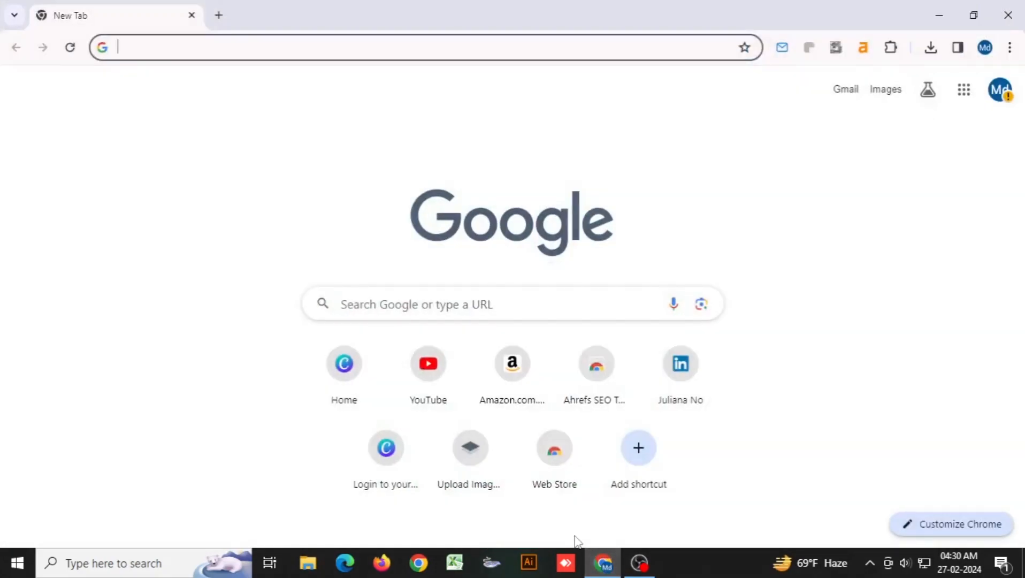
pyautogui.click(155, 50)
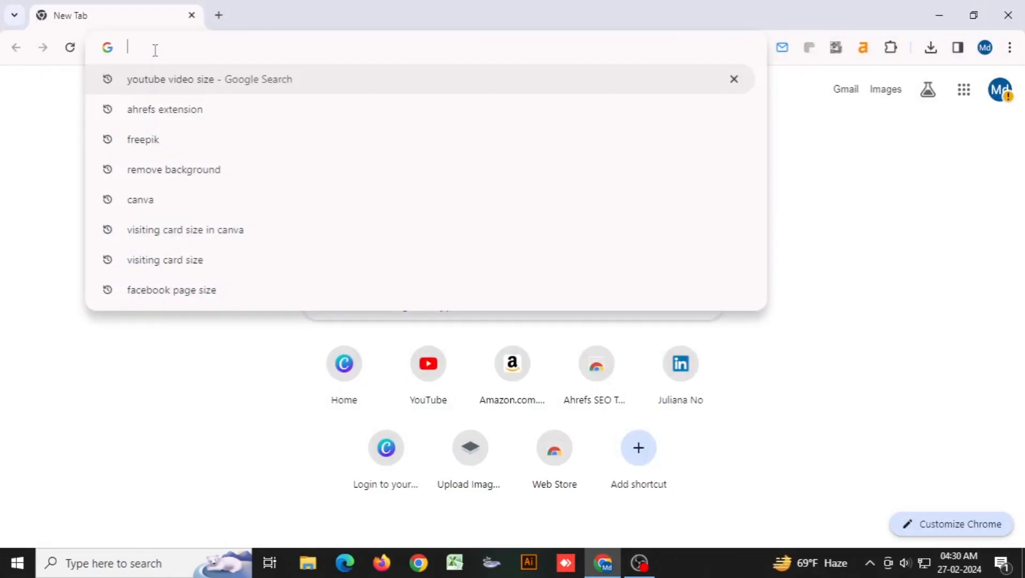
pyautogui.write('cu')
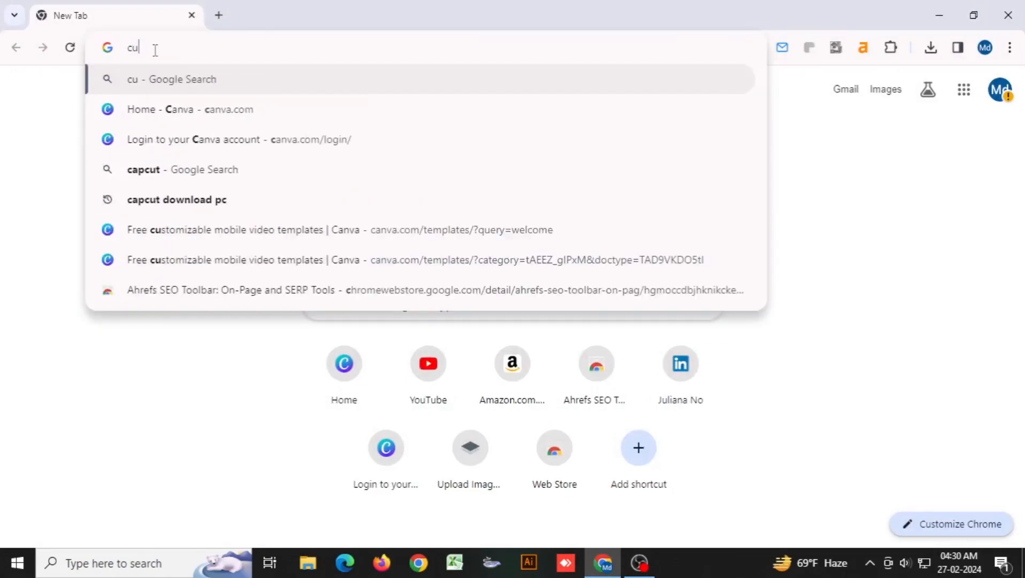
pyautogui.write('p')
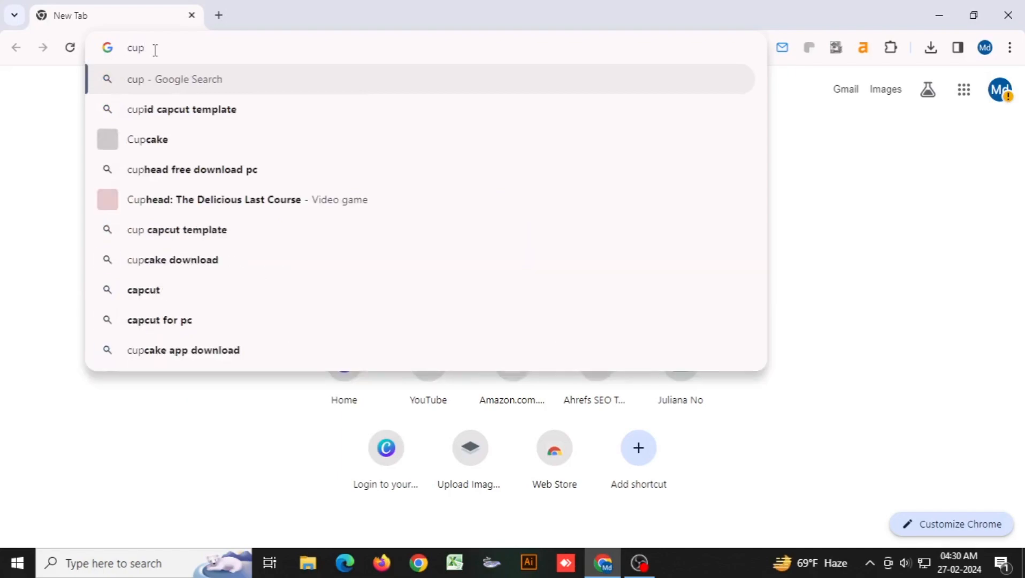
pyautogui.write('cut')
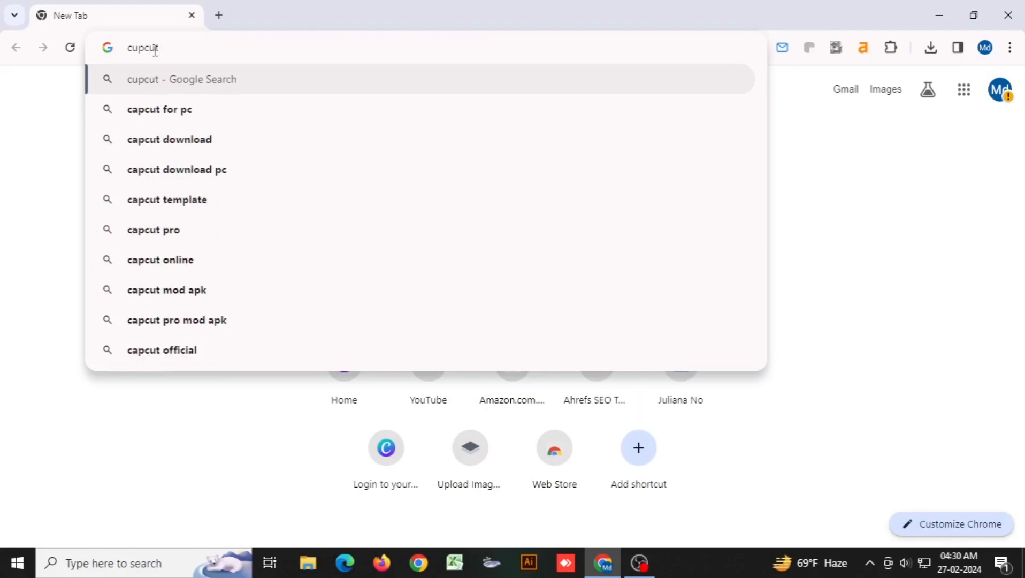
pyautogui.write(' dow')
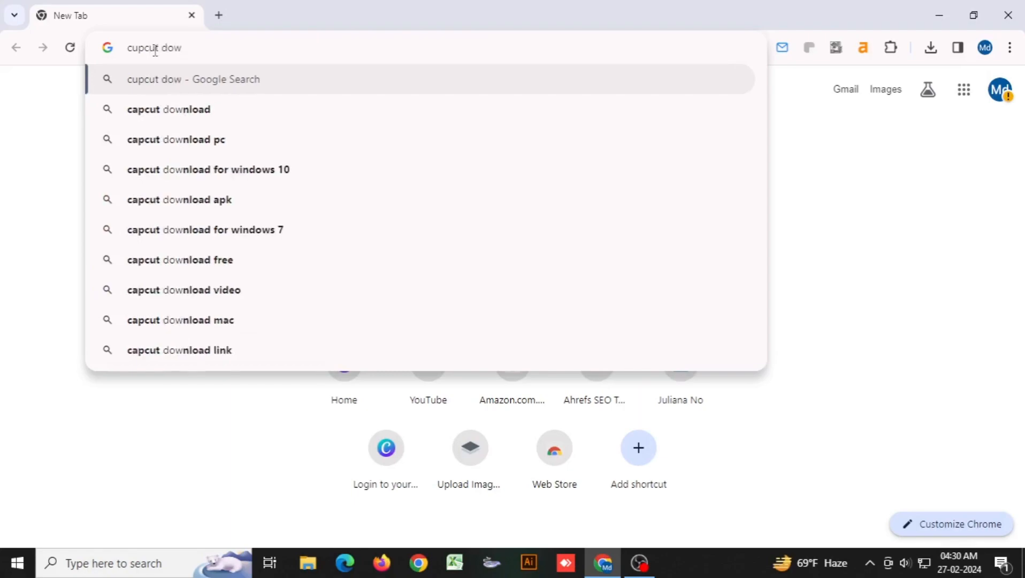
pyautogui.write('nlo')
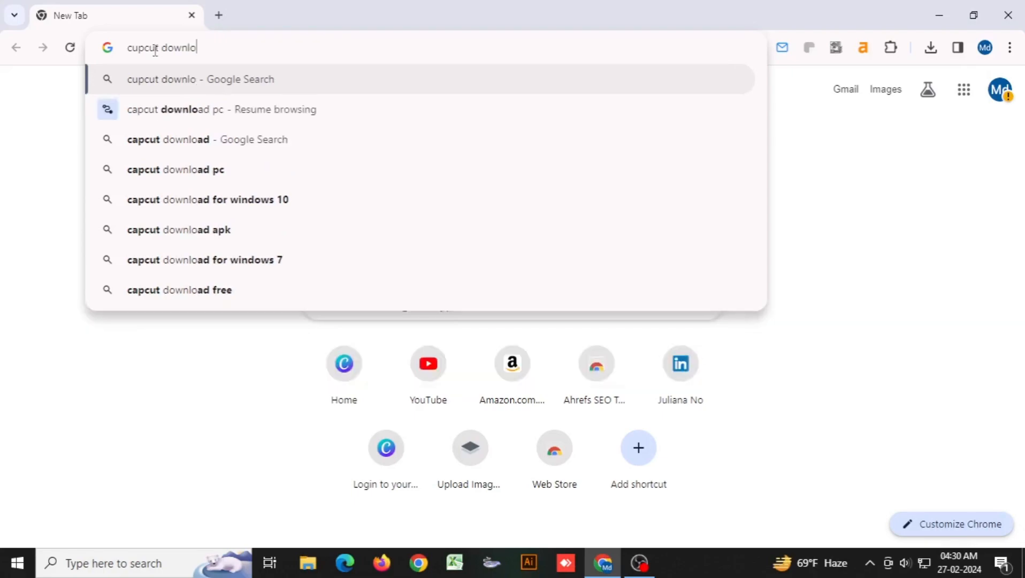
pyautogui.write('ad')
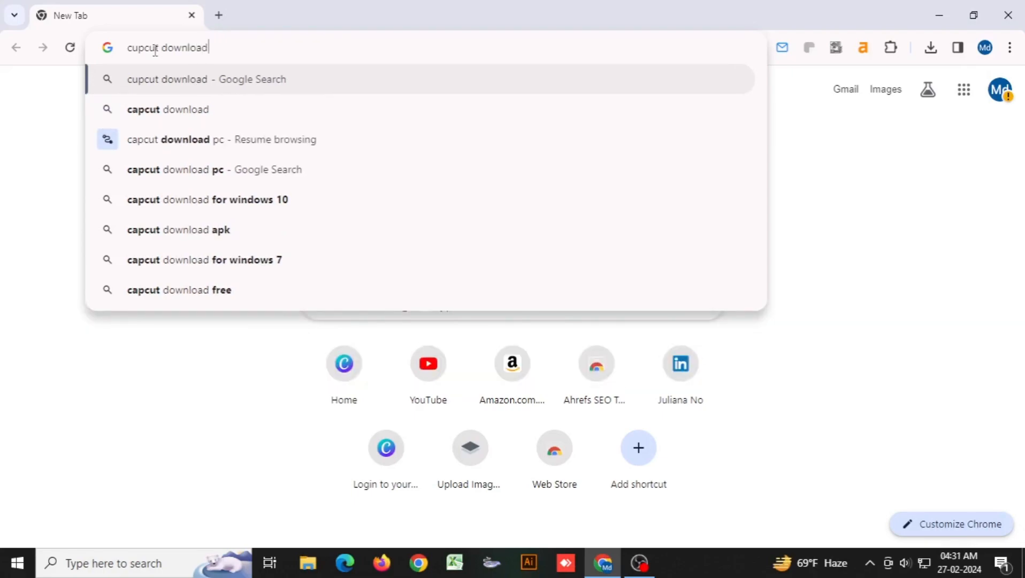
pyautogui.press('Down')
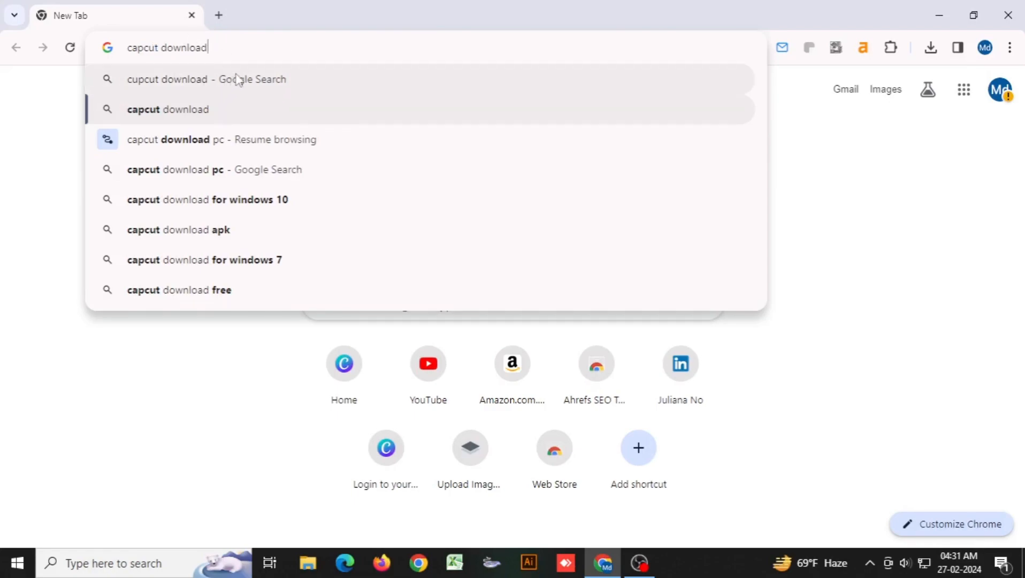
pyautogui.write('f')
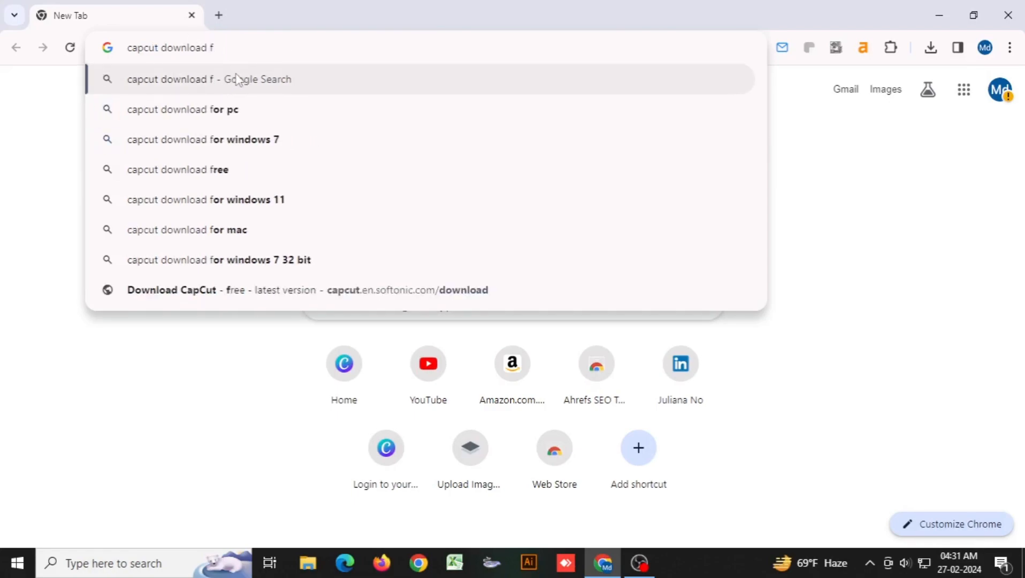
pyautogui.press('BackSpace')
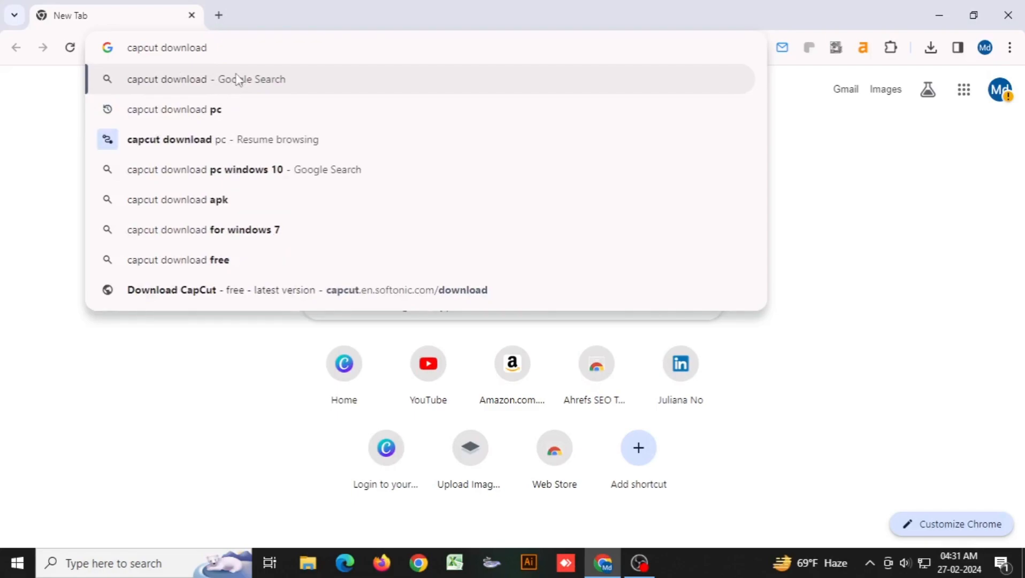
pyautogui.write('fo')
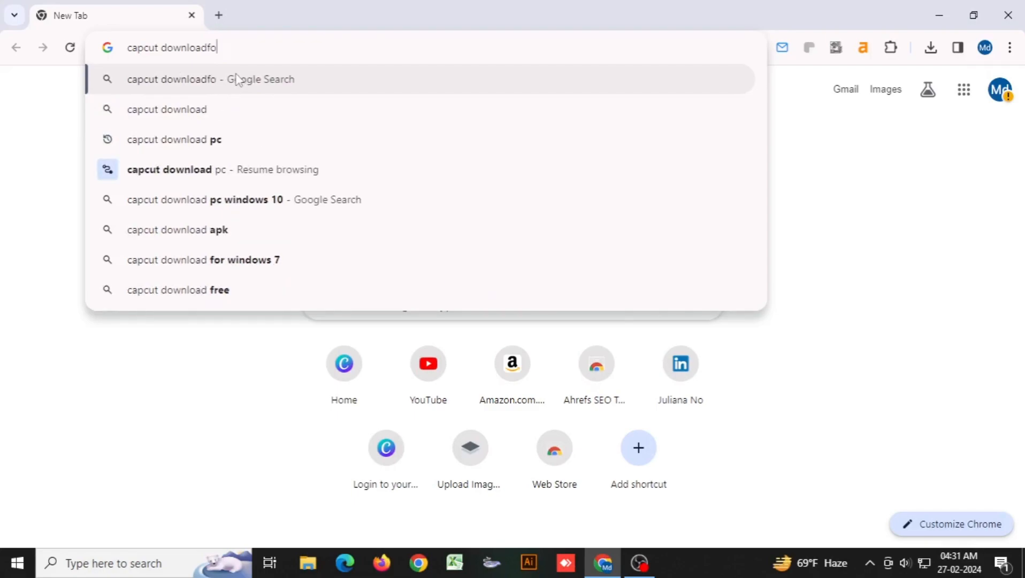
pyautogui.write('r ')
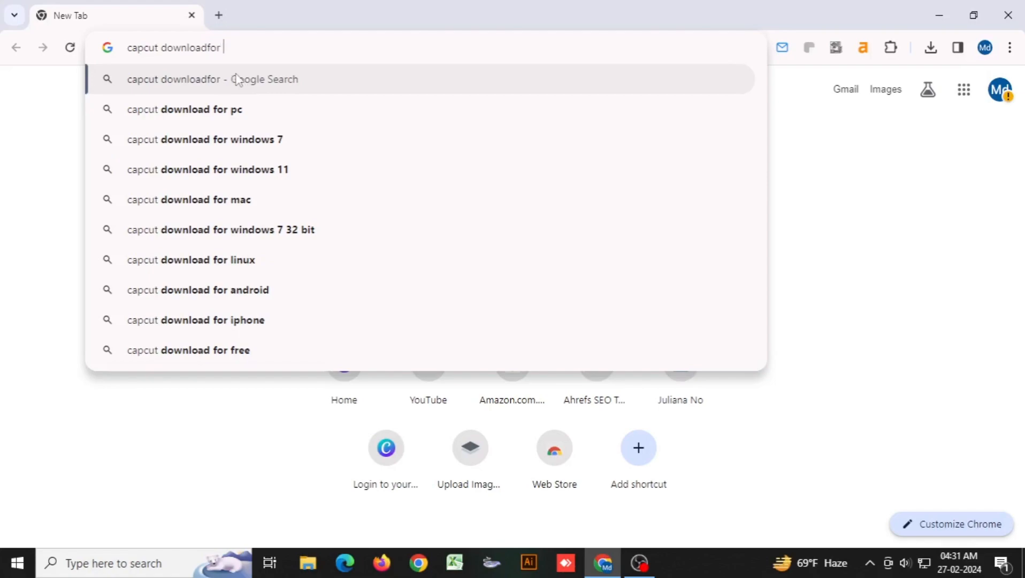
pyautogui.write('pc')
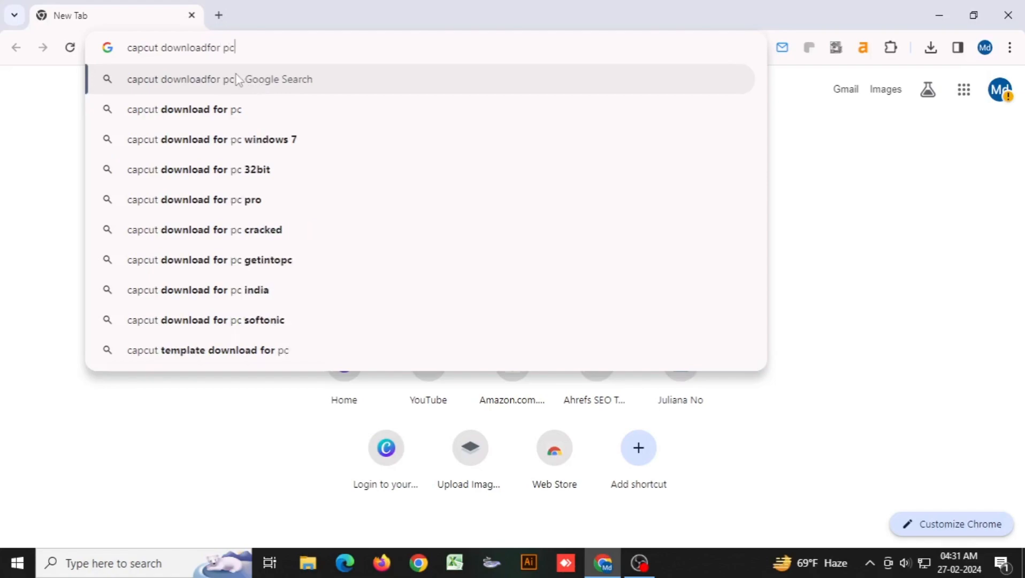
pyautogui.press('Return')
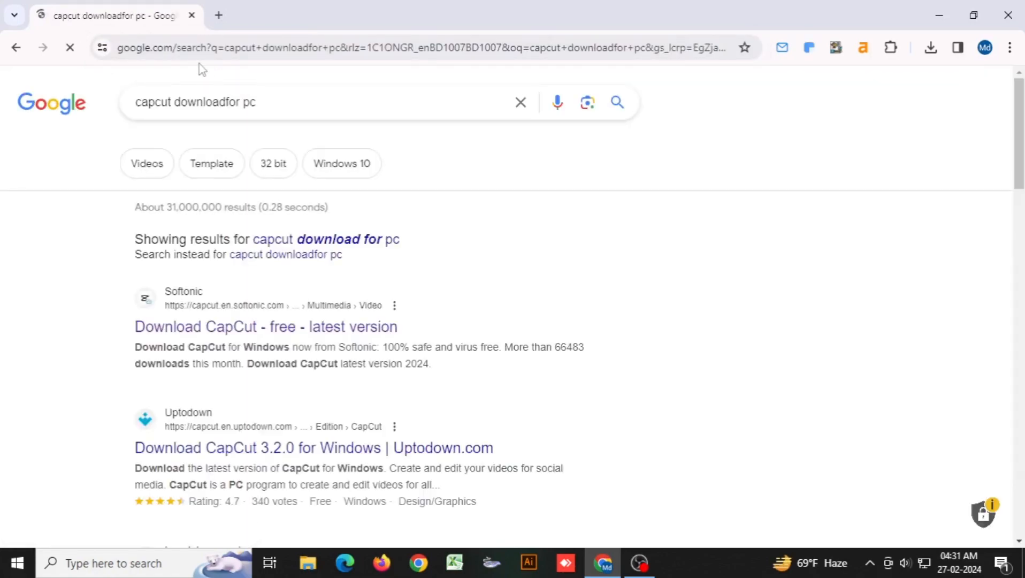
pyautogui.click(389, 238)
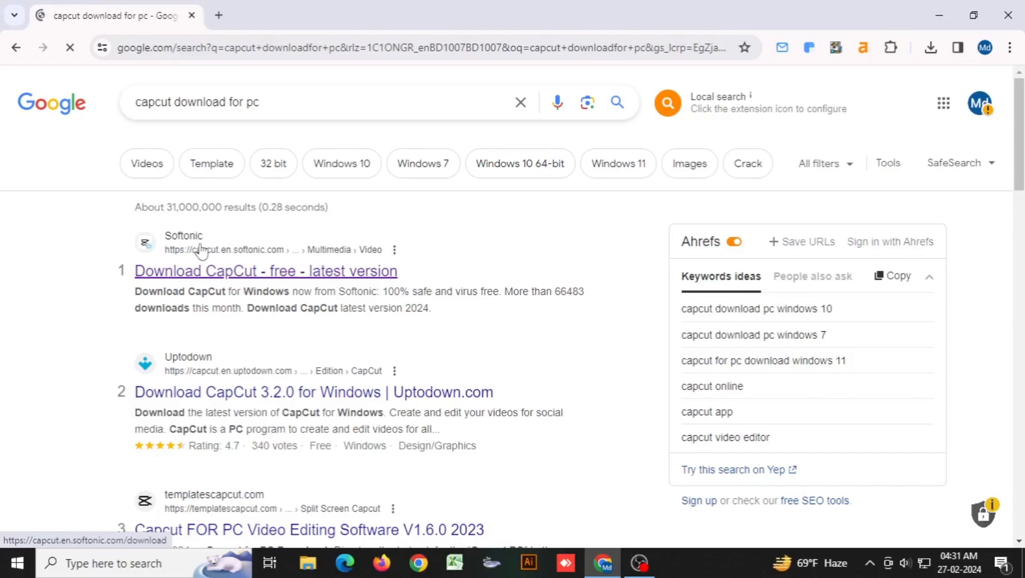
# - View the free PC download option on Softonic's CapCut page, and minimize the browser
pyautogui.click(213, 274)
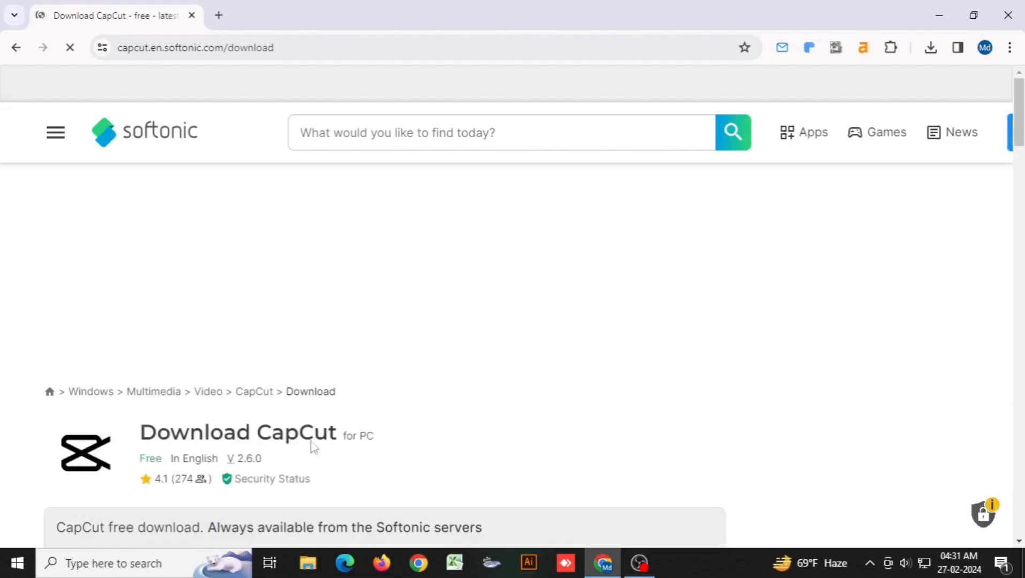
pyautogui.scroll(-4, 318, 428)
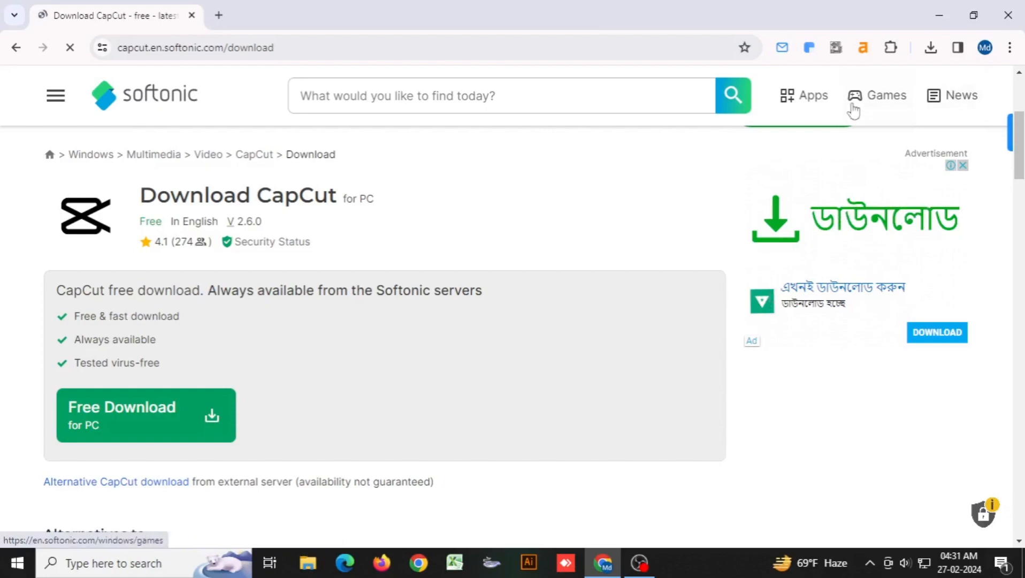
pyautogui.click(939, 16)
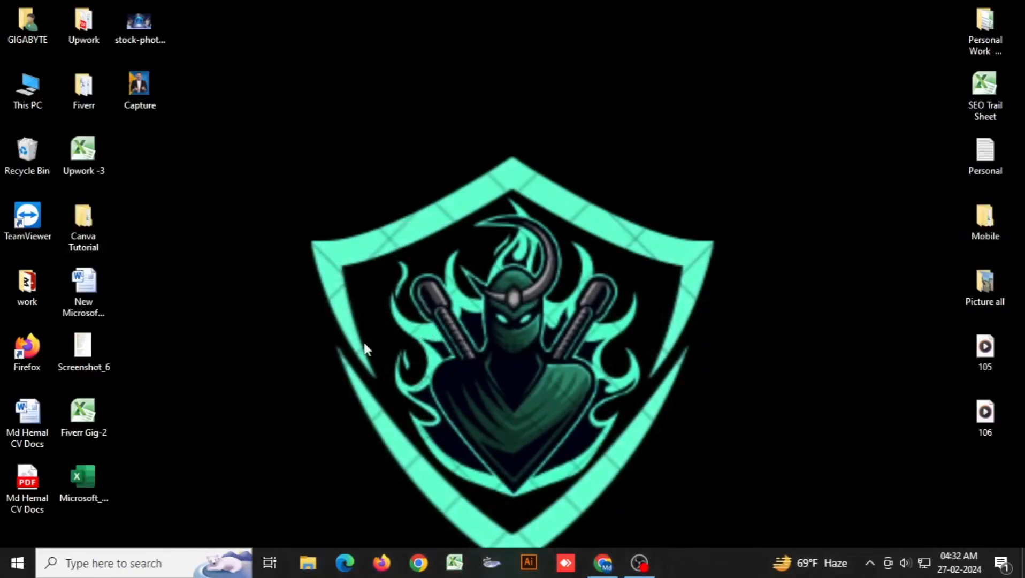
# - Look at the Downloads folder in This PC and close the file window
pyautogui.click(30, 96)
pyautogui.doubleClick(31, 91)
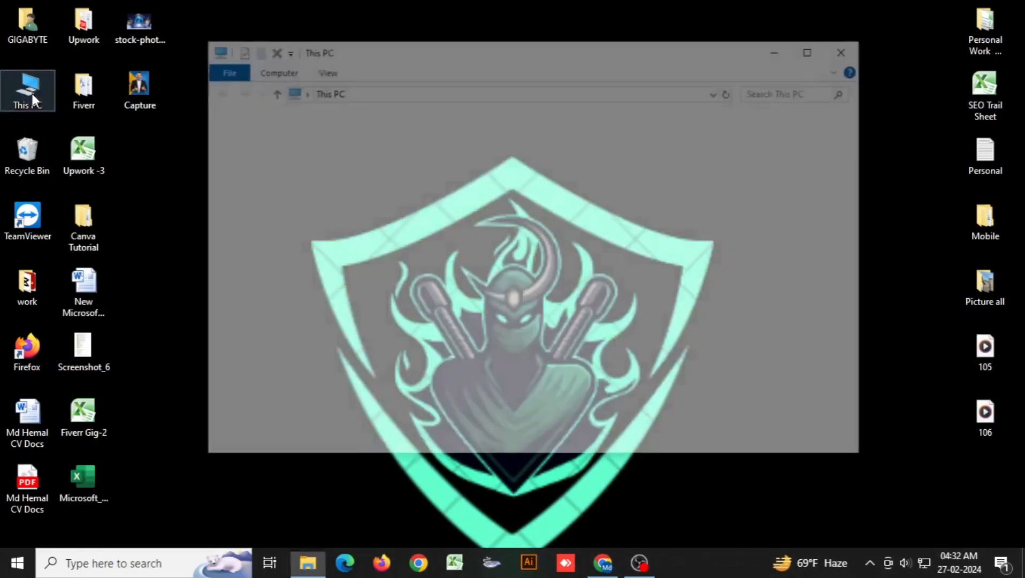
pyautogui.doubleClick(598, 210)
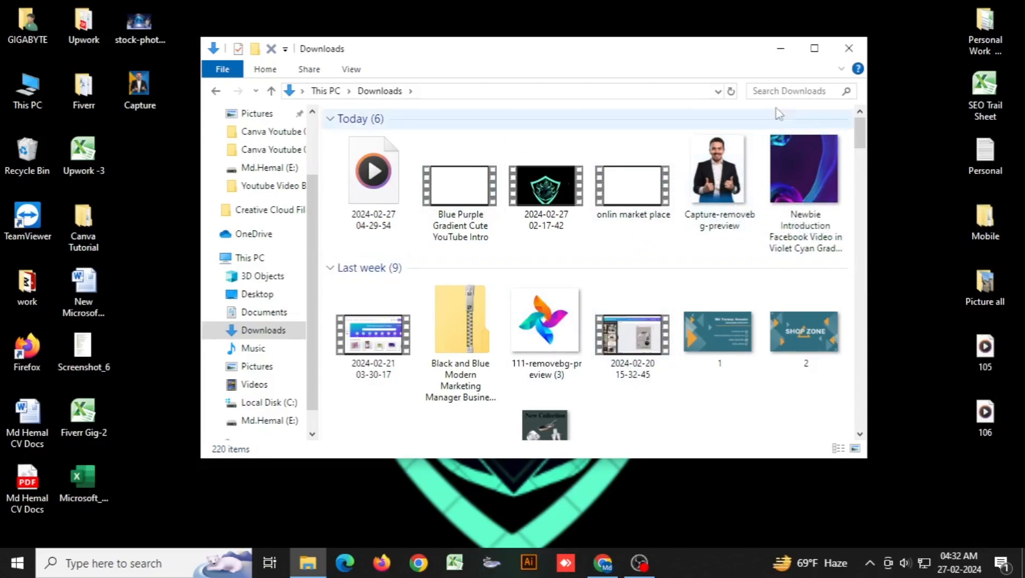
pyautogui.click(849, 49)
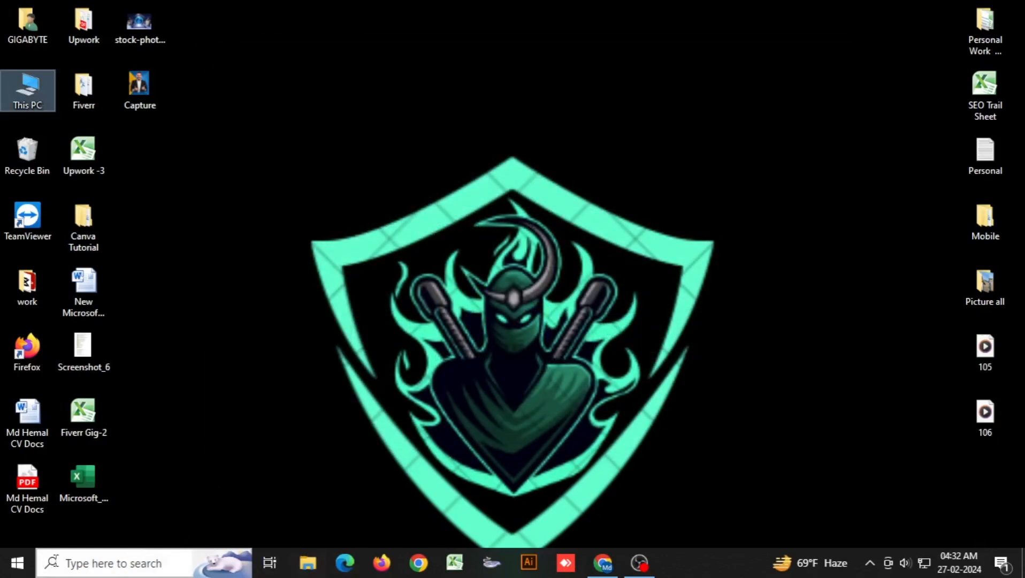
# - Find the installed CapCut app with a Windows search for "capcut", launch it and create a new project
pyautogui.click(136, 564)
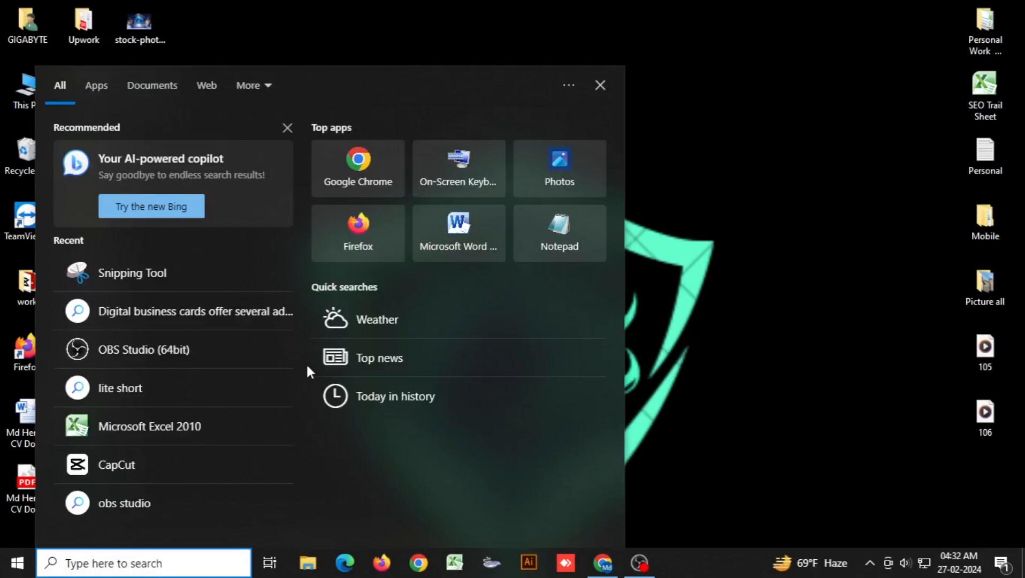
pyautogui.write('ca')
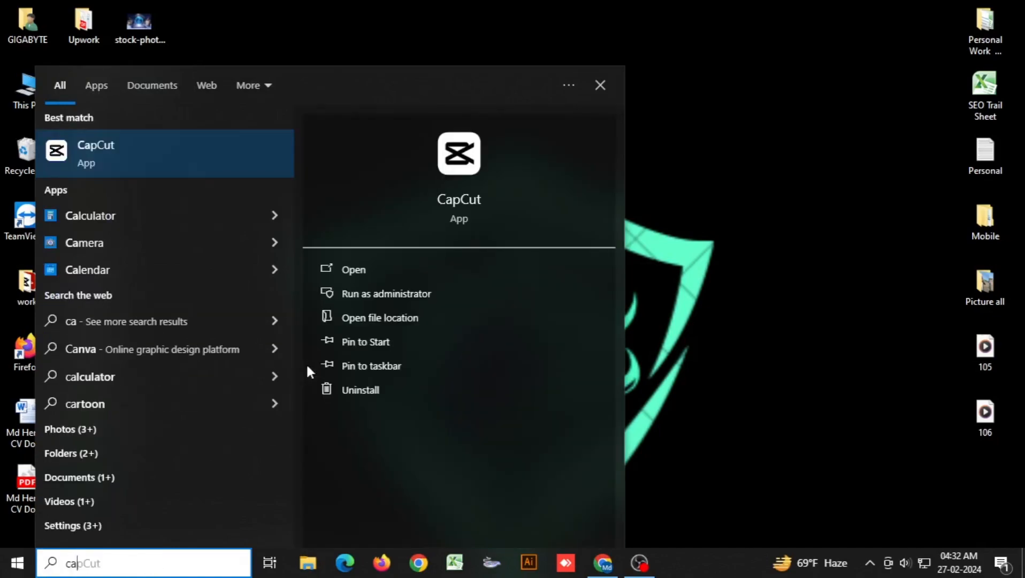
pyautogui.write('pcut')
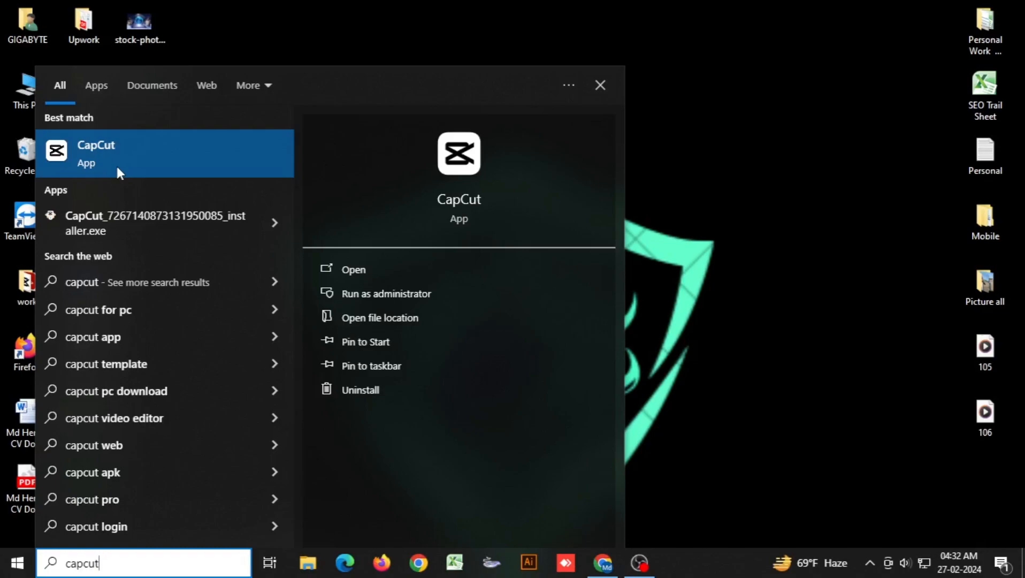
pyautogui.click(106, 153)
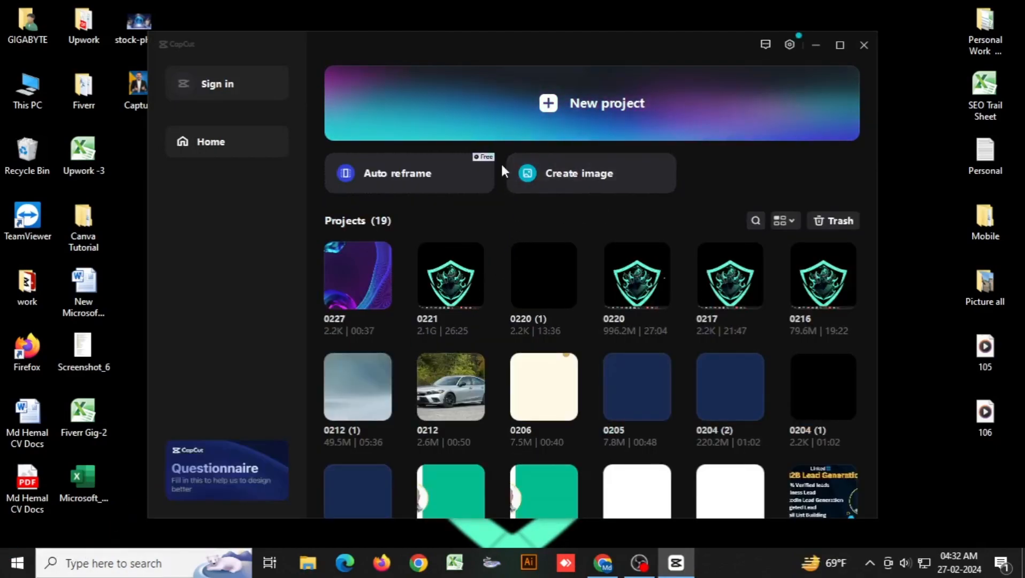
pyautogui.click(600, 99)
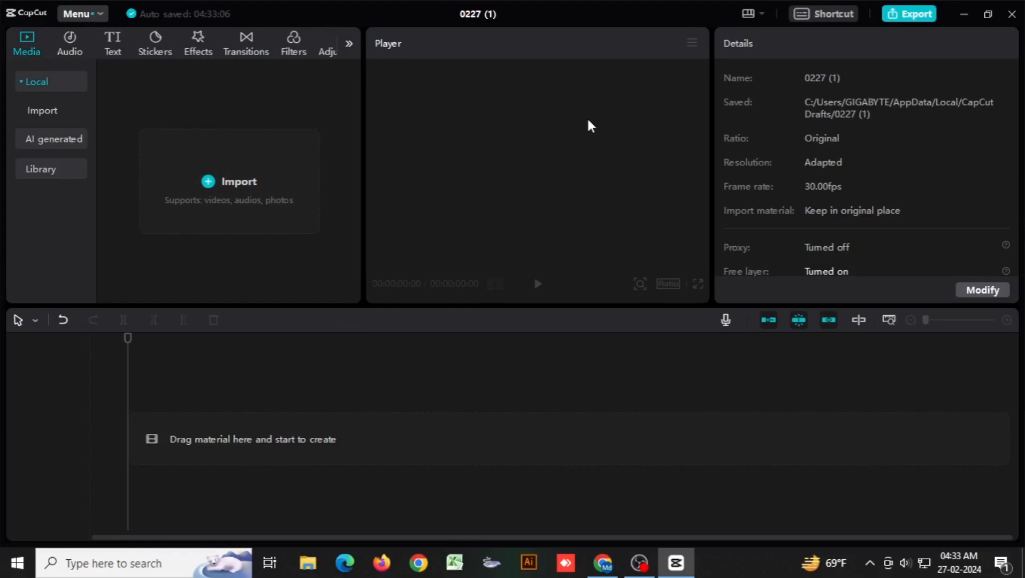
# - Import the Blue Purple Gradient Cute YouTube Intro, onlin market place and Newbie Introduction Facebook Video clips from the Downloads folder
pyautogui.click(250, 188)
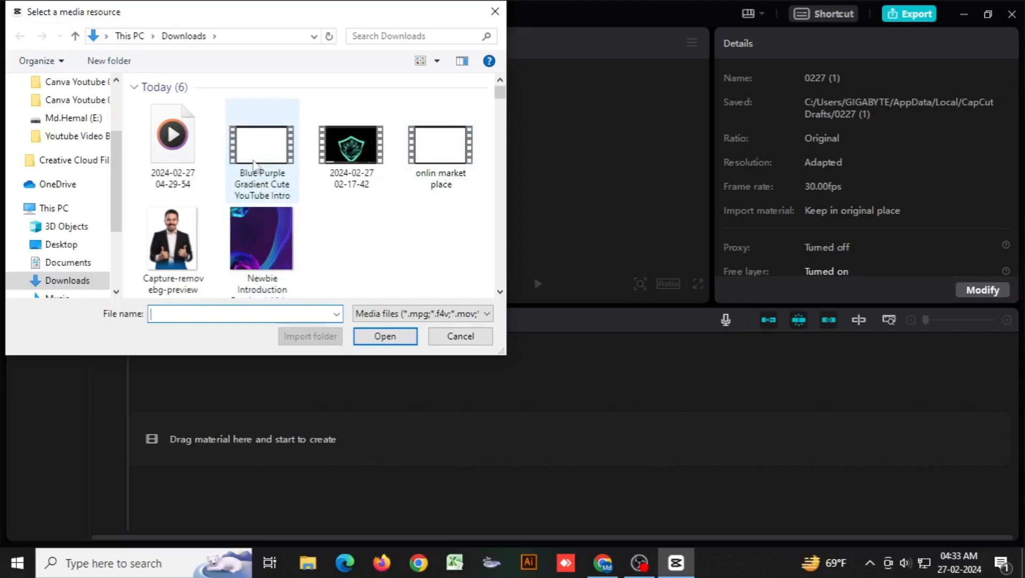
pyautogui.click(76, 280)
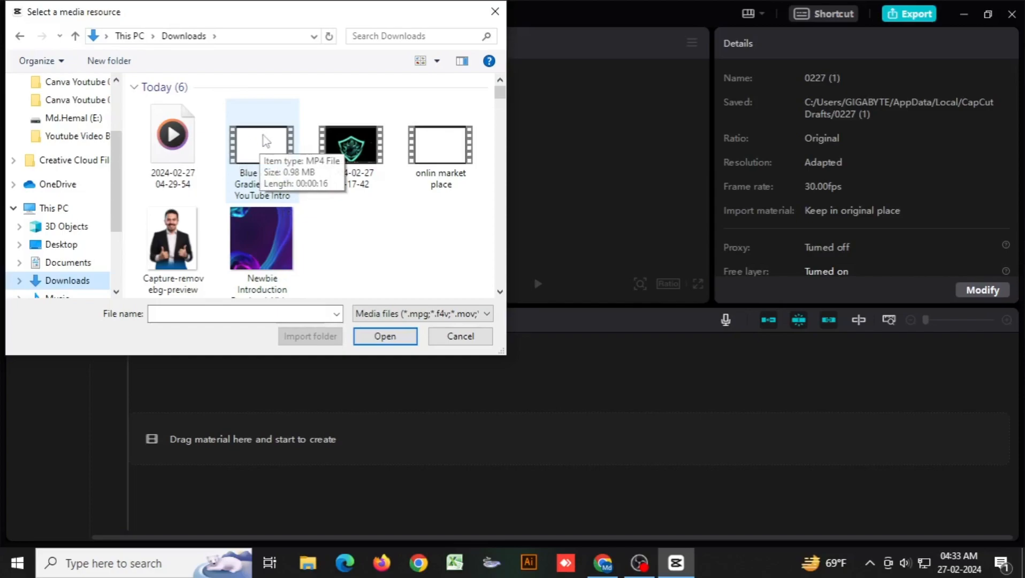
pyautogui.keyDown('ctrl'); pyautogui.click(452, 153); pyautogui.keyUp('ctrl')
pyautogui.keyDown('ctrl'); pyautogui.click(266, 252); pyautogui.keyUp('ctrl')
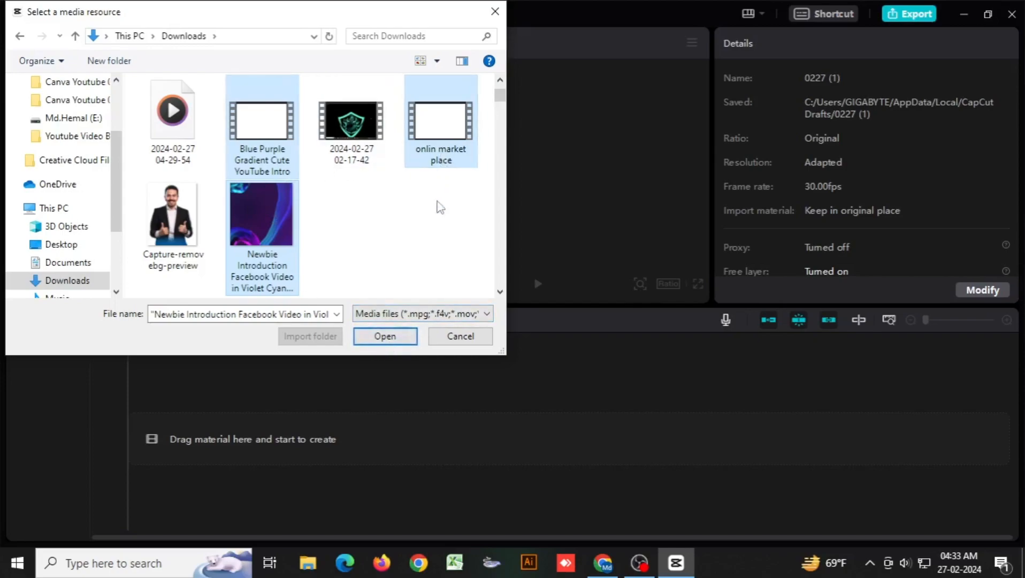
pyautogui.click(390, 339)
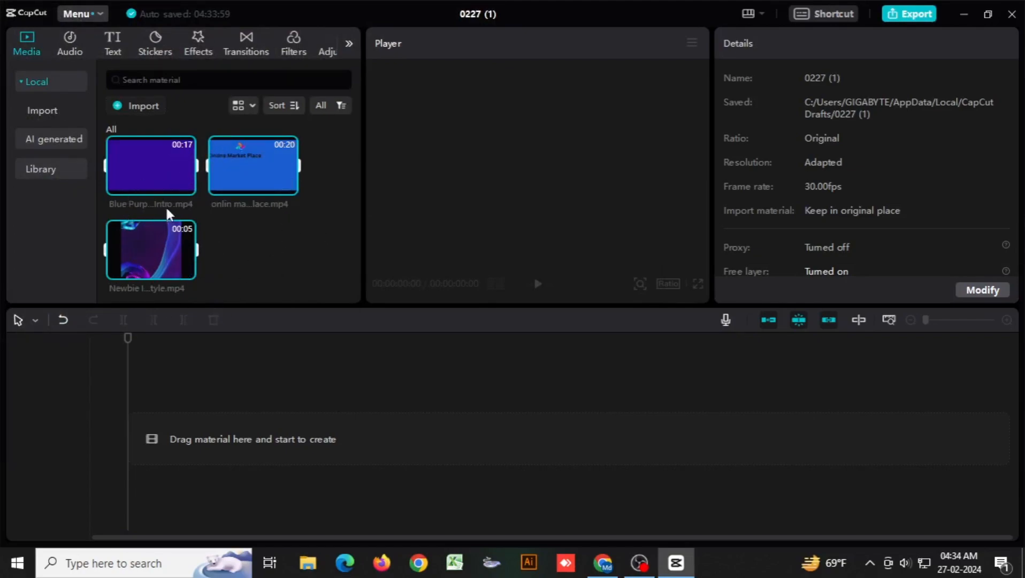
# - Add all three imported videos to the timeline and select the Blue Purple Gradient Cute YouTube Intro clip
pyautogui.moveTo(185, 227)
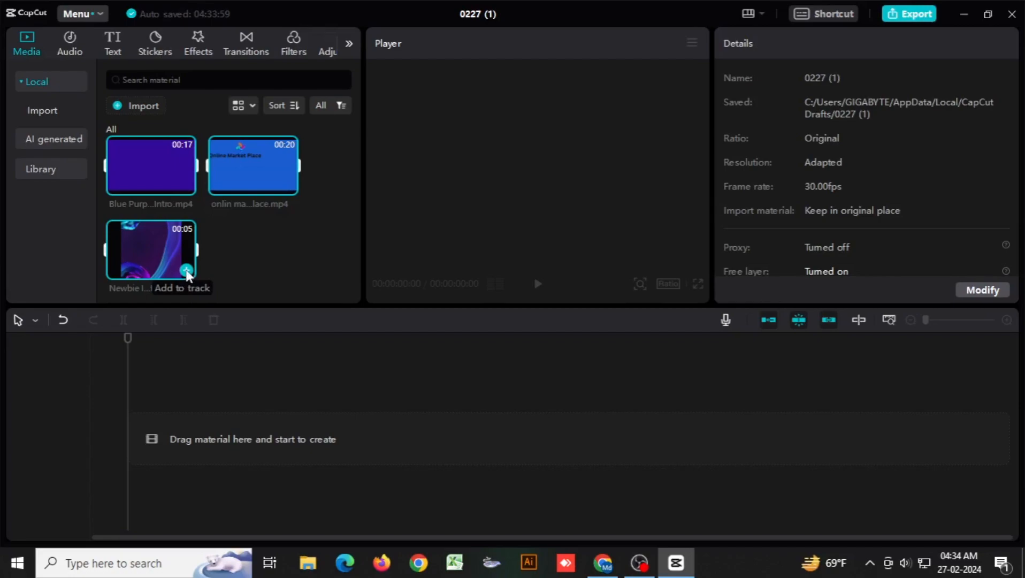
pyautogui.click(187, 270)
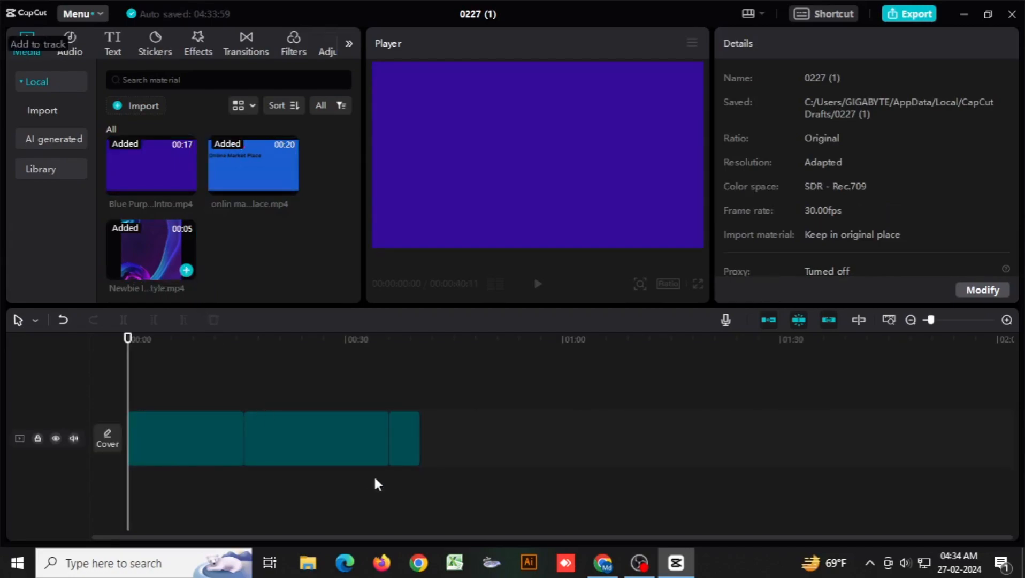
pyautogui.click(343, 448)
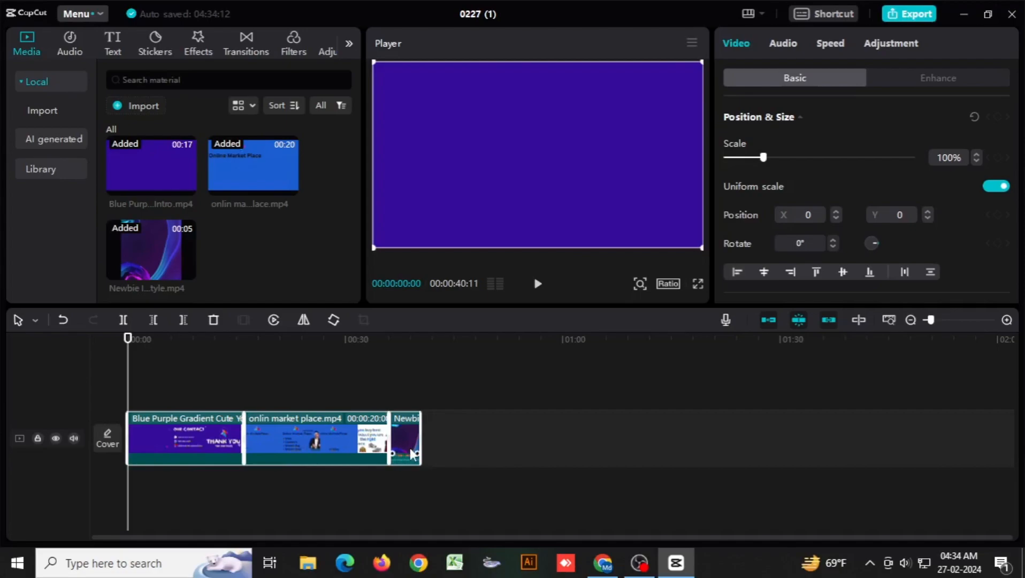
pyautogui.click(223, 436)
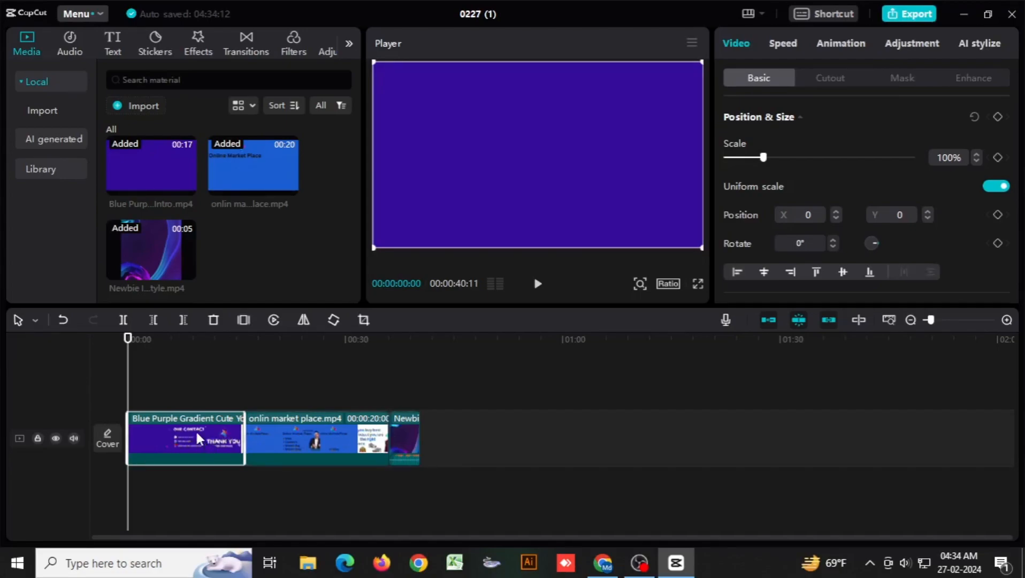
# - Reorder the timeline clips so Newbie Introduction Facebook Video comes first, onlin market place second and Blue Purple Gradient Cute YouTube Intro last
pyautogui.moveTo(411, 440); pyautogui.dragTo(156, 435)
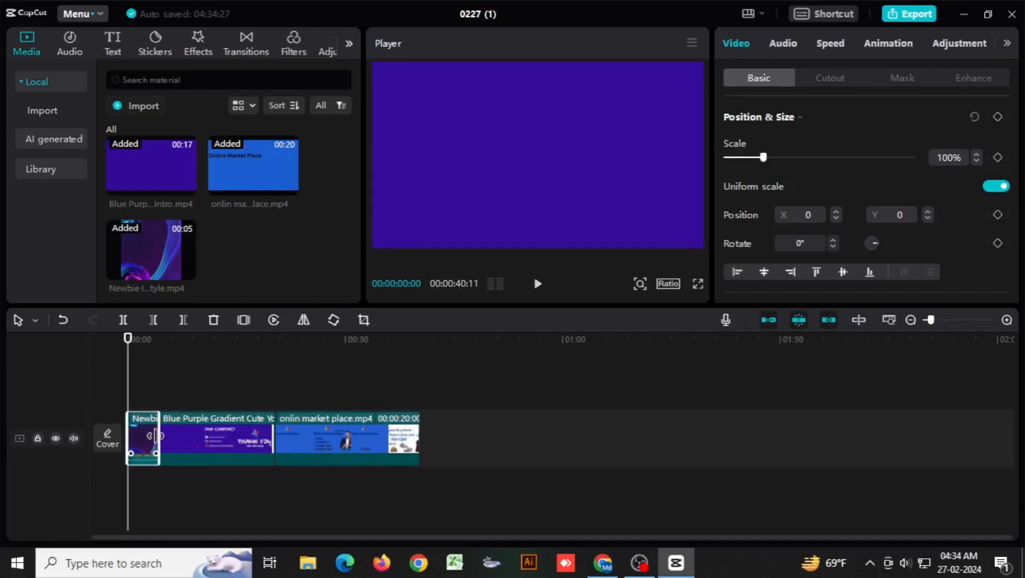
pyautogui.moveTo(227, 440); pyautogui.dragTo(407, 442)
pyautogui.click(227, 442)
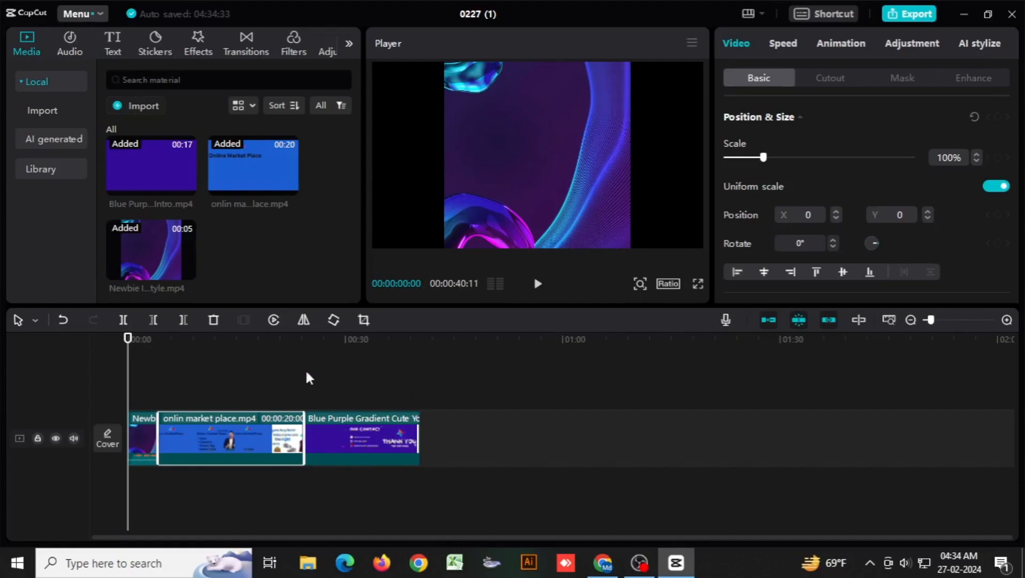
# - Split the Blue Purple Gradient clip at 00:00:36:05, delete the part after the cut and return the playhead to the start
pyautogui.moveTo(150, 349); pyautogui.dragTo(392, 422)
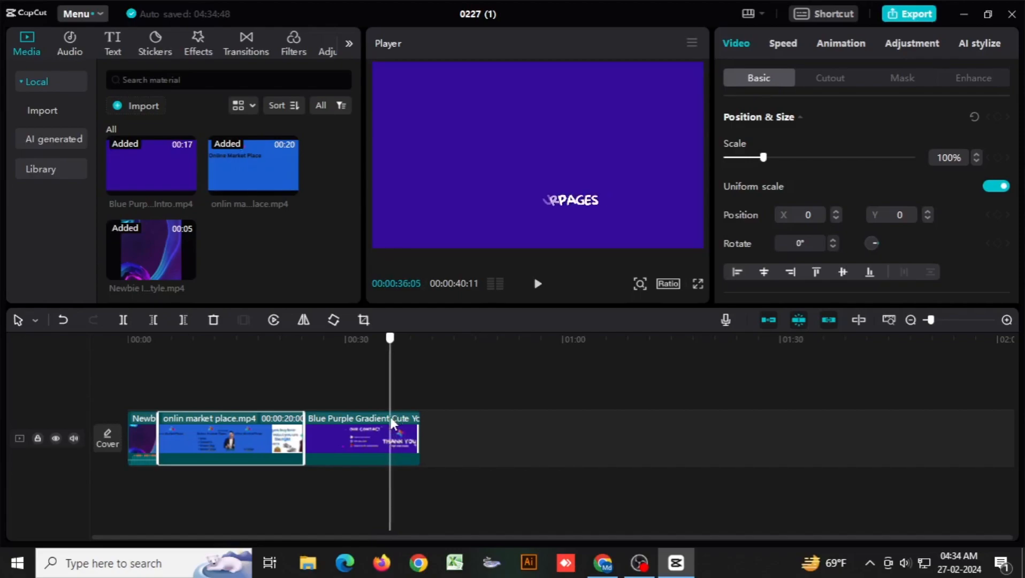
pyautogui.click(400, 436)
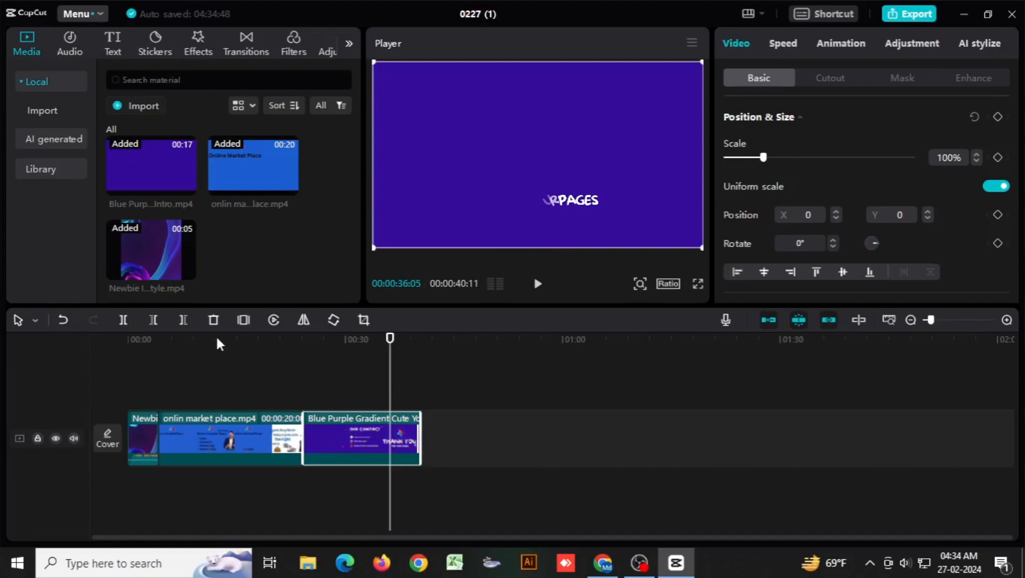
pyautogui.click(122, 319)
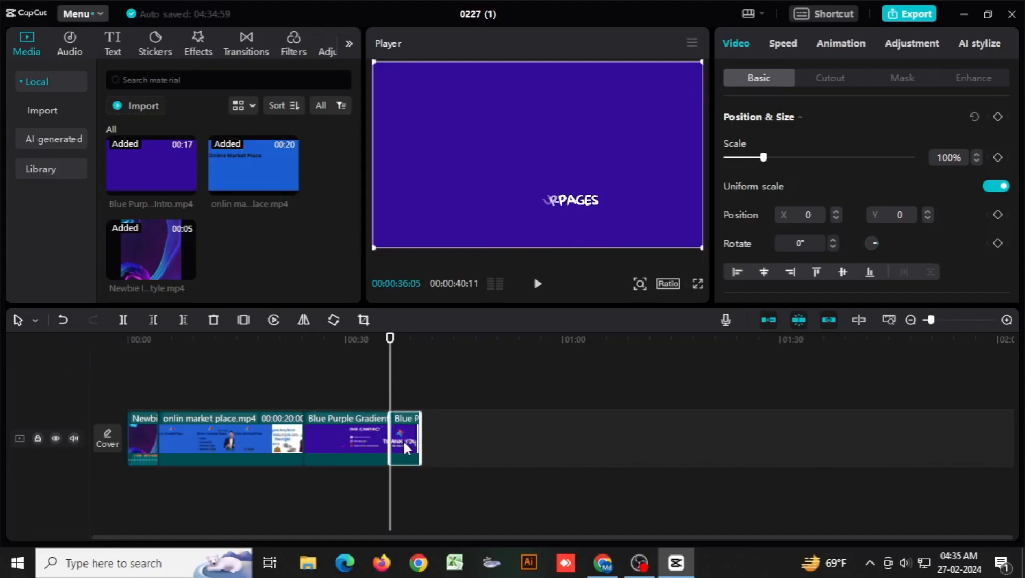
pyautogui.press('Delete')
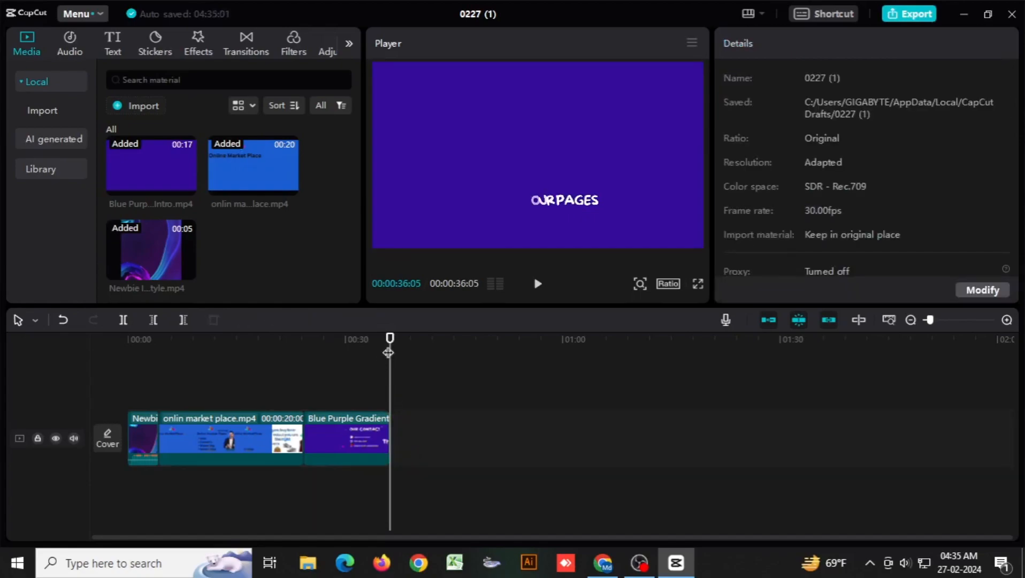
pyautogui.moveTo(388, 351); pyautogui.dragTo(112, 396)
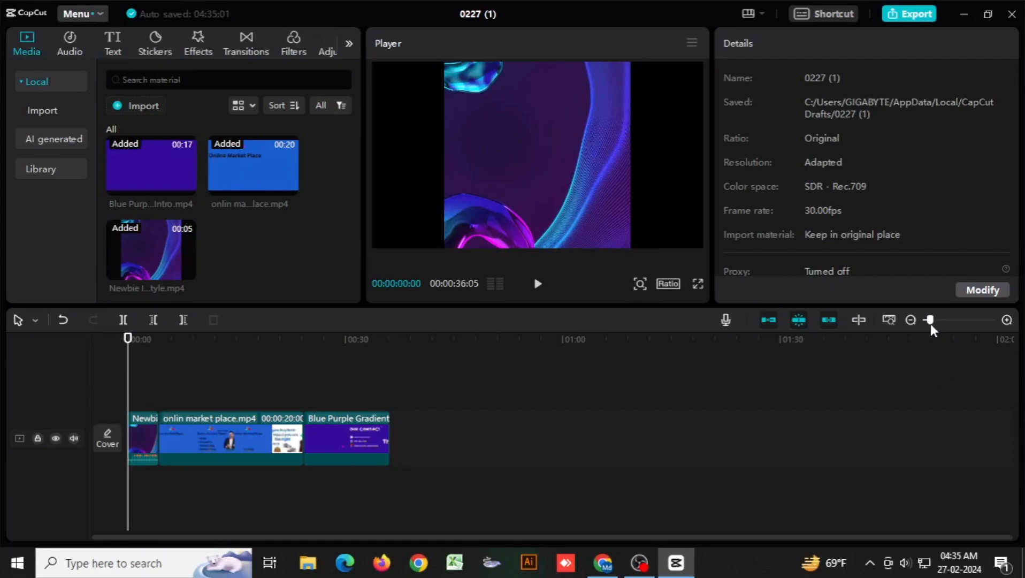
pyautogui.moveTo(931, 321); pyautogui.dragTo(944, 328)
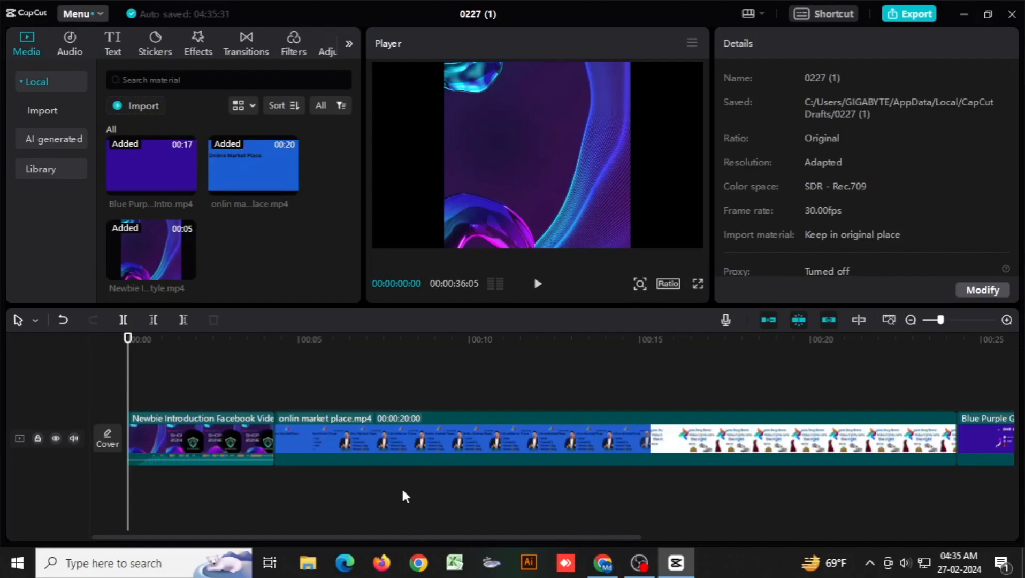
# - Switch to Chrome, search for "pixabay" in a new tab, and open the Pixabay site ready for a search entry
pyautogui.click(962, 15)
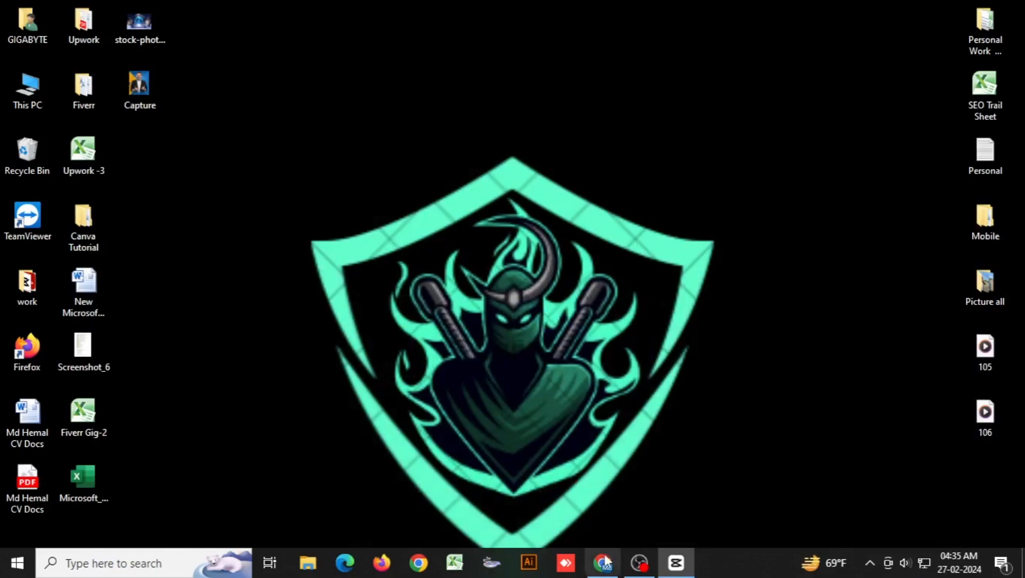
pyautogui.click(610, 568)
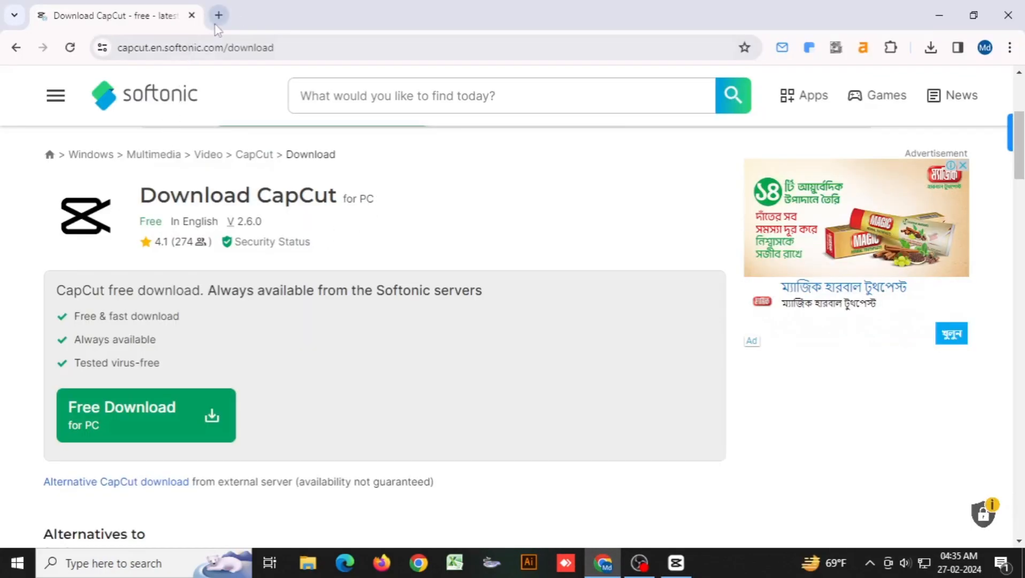
pyautogui.click(219, 16)
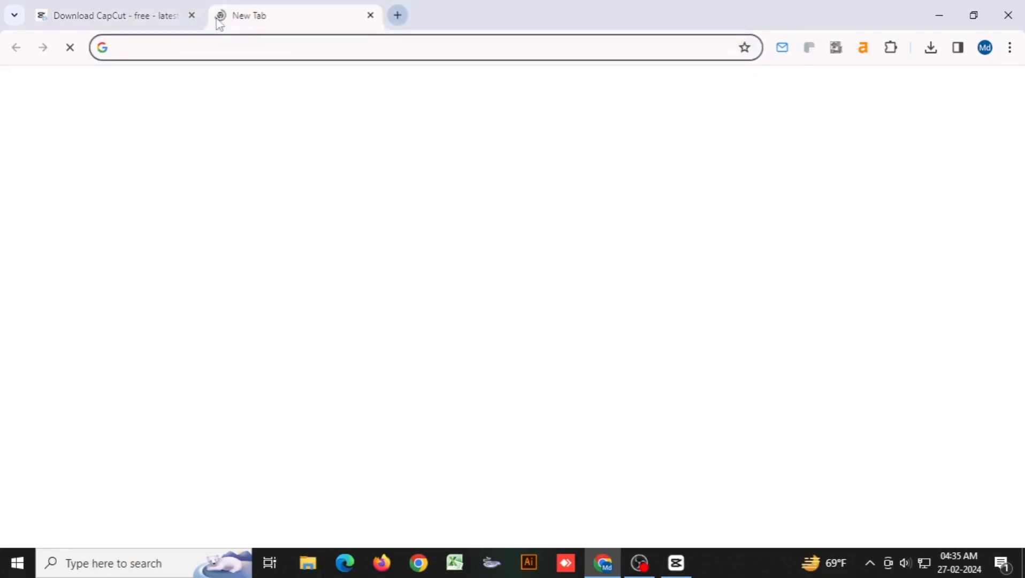
pyautogui.write('p')
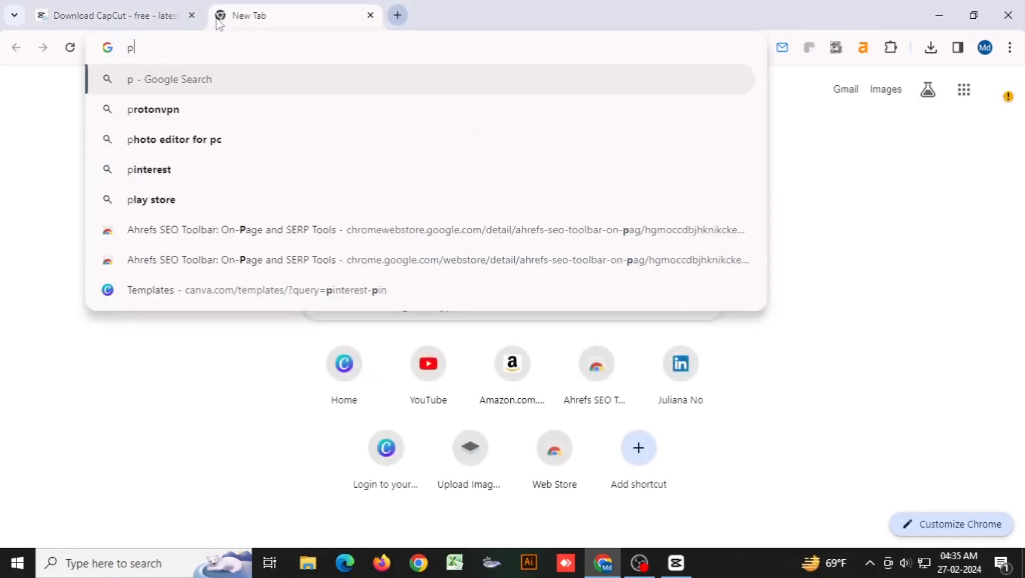
pyautogui.write('i')
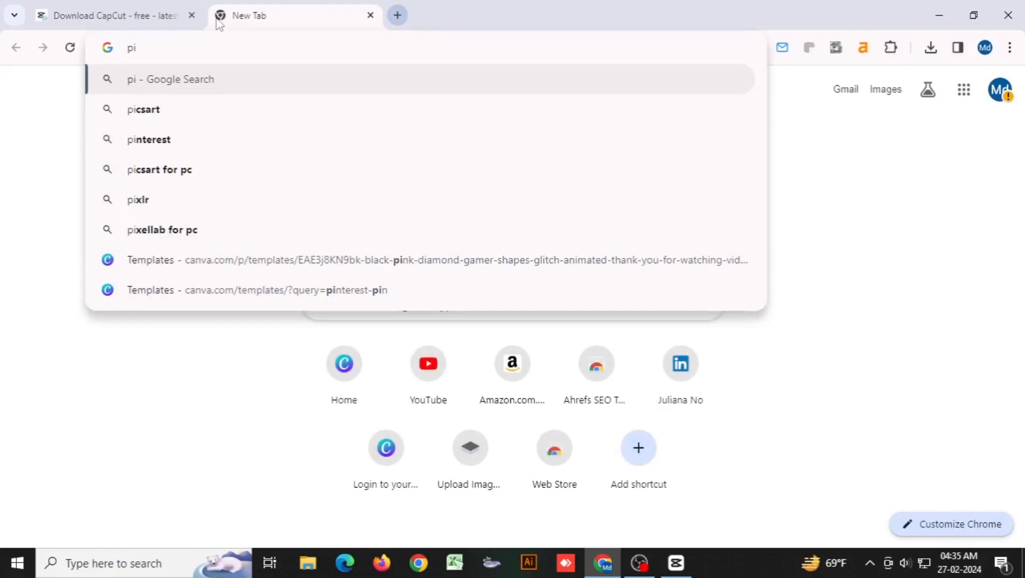
pyautogui.write('xa')
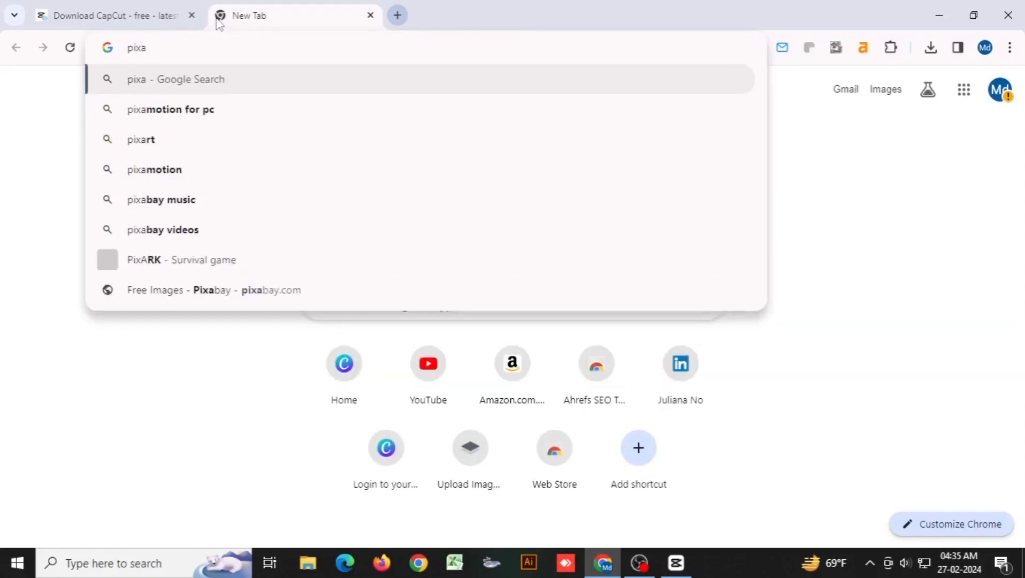
pyautogui.write('b')
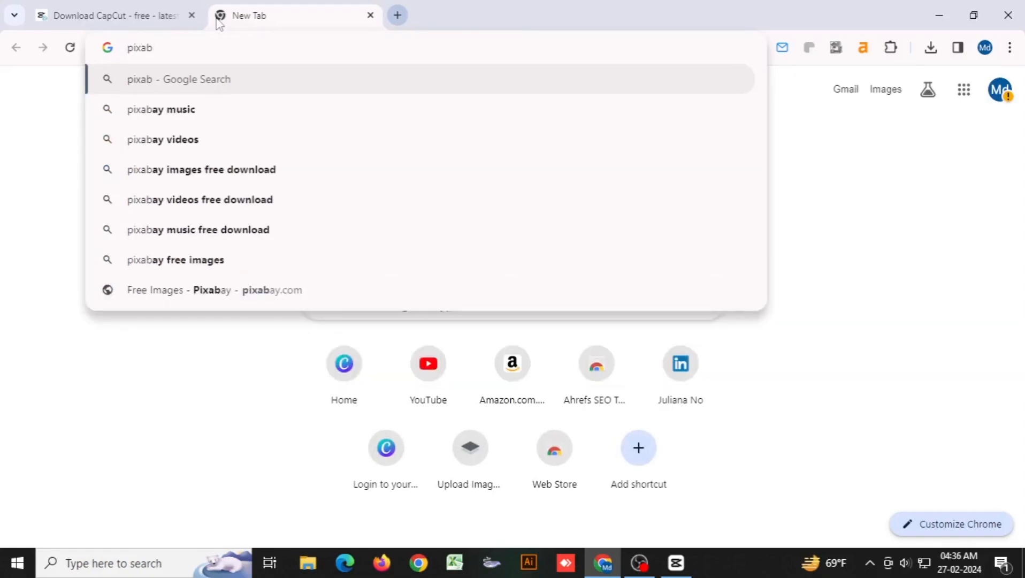
pyautogui.write('ay')
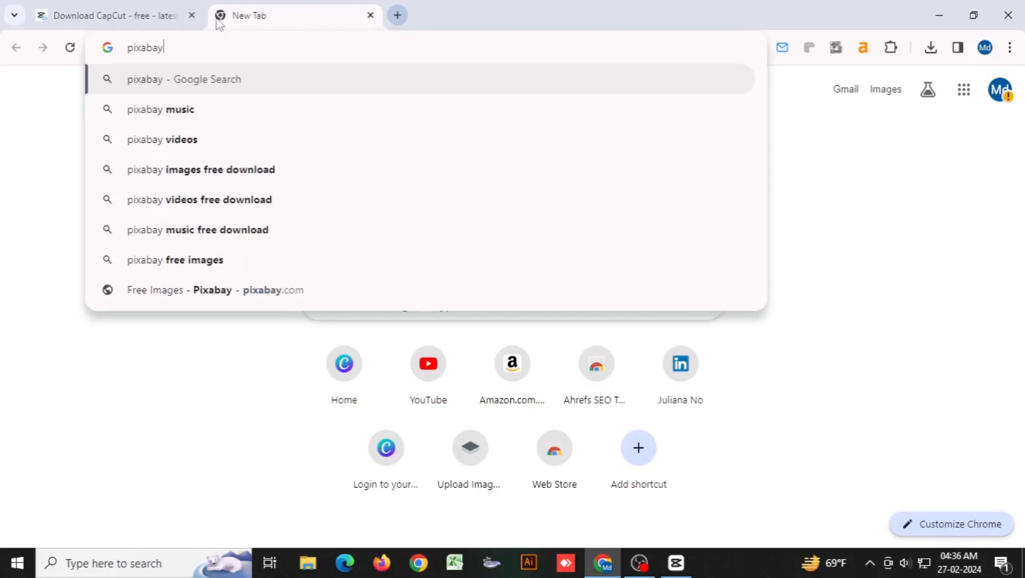
pyautogui.press('Return')
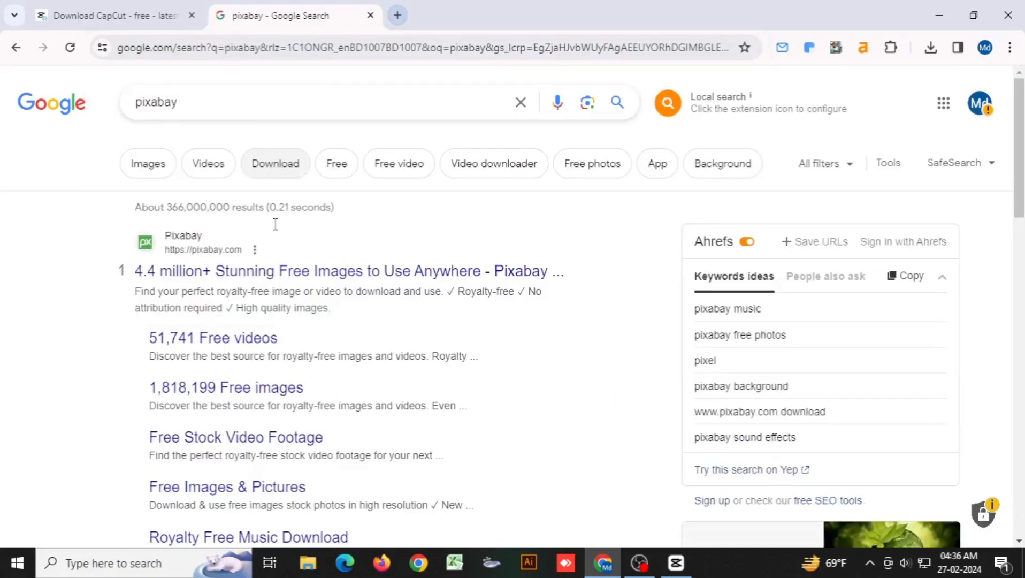
pyautogui.click(201, 254)
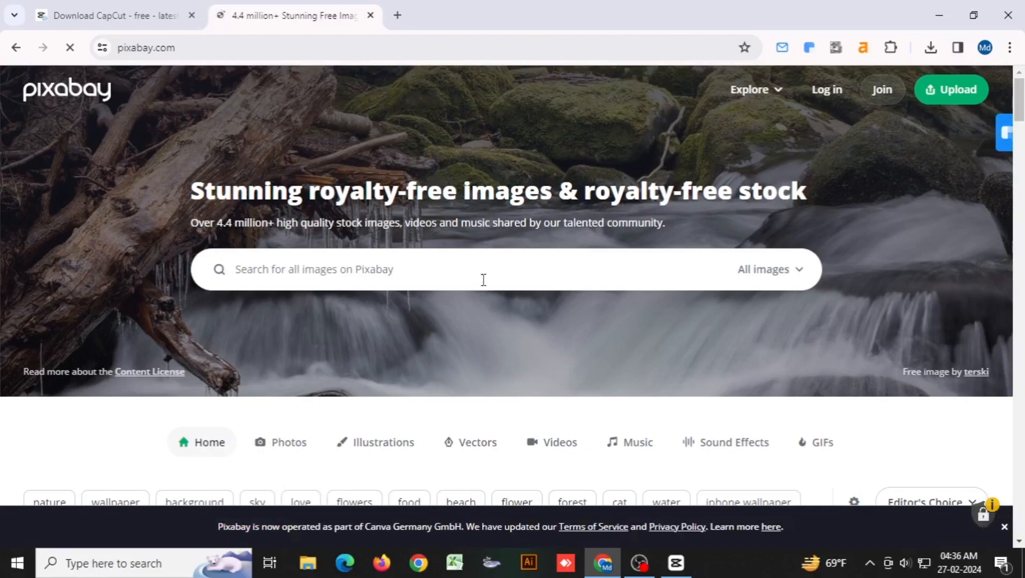
pyautogui.click(485, 264)
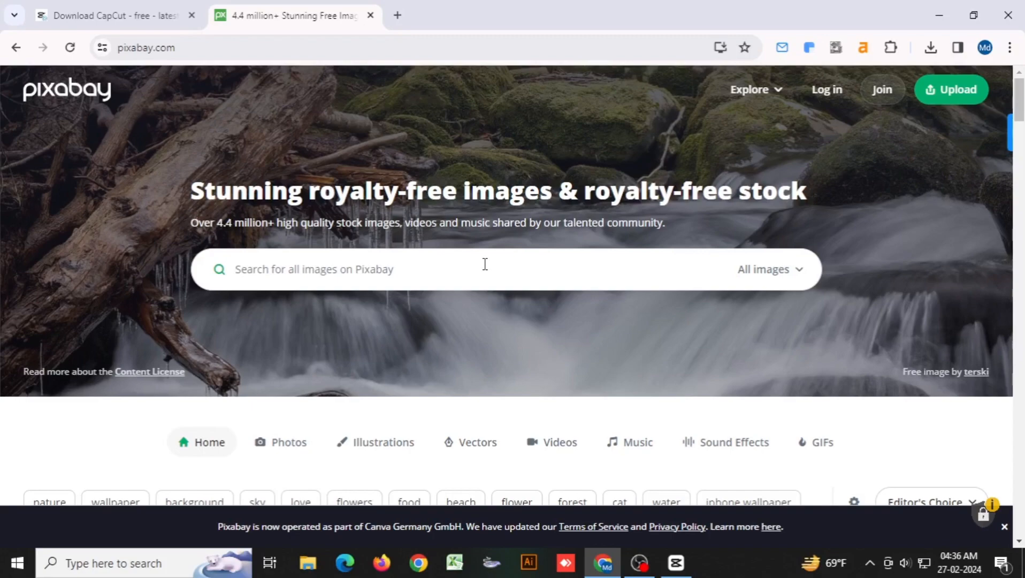
pyautogui.write('we')
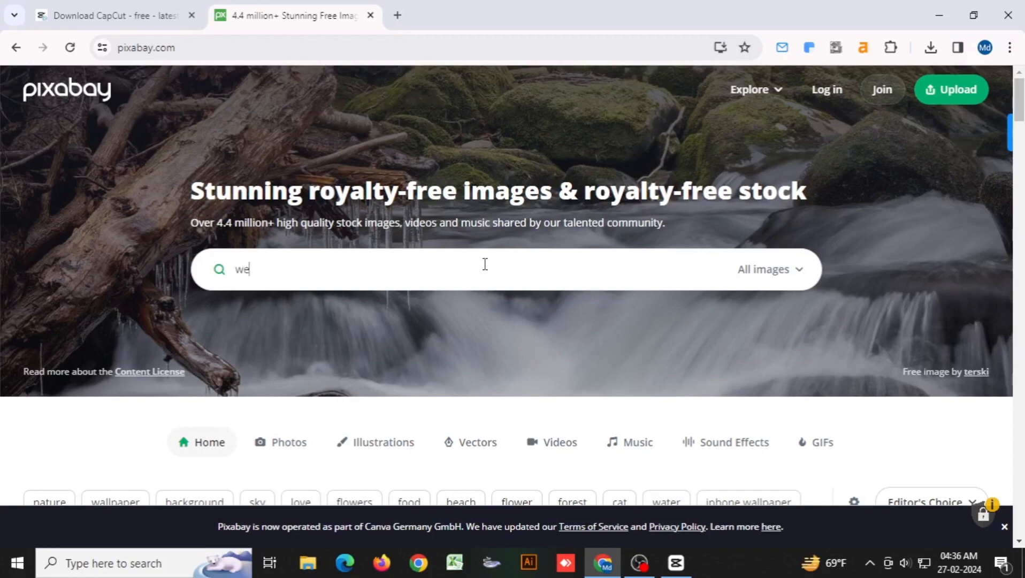
pyautogui.write('lsom')
pyautogui.press('BackSpace')
pyautogui.press('BackSpace')
pyautogui.press('BackSpace')
pyautogui.press('BackSpace')
pyautogui.press('BackSpace')
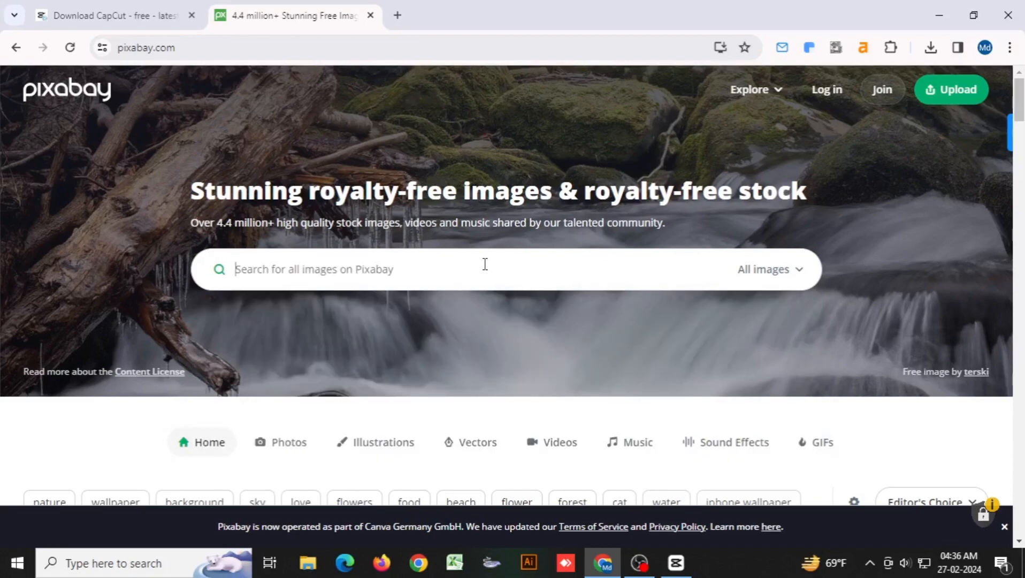
# - Search Pixabay for "youtube" in the Music category and dismiss the site's terms notice
pyautogui.write('youtube')
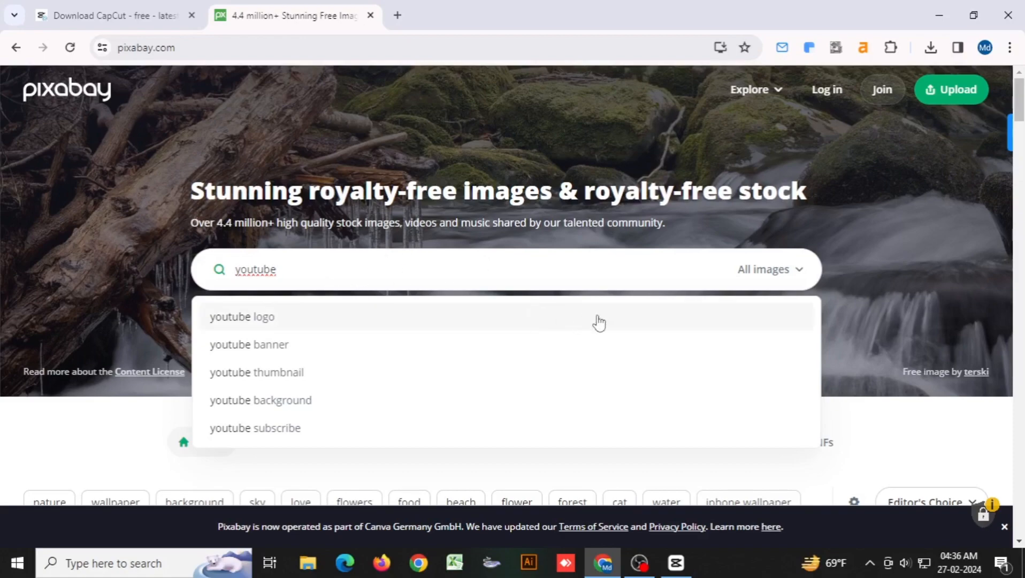
pyautogui.click(800, 276)
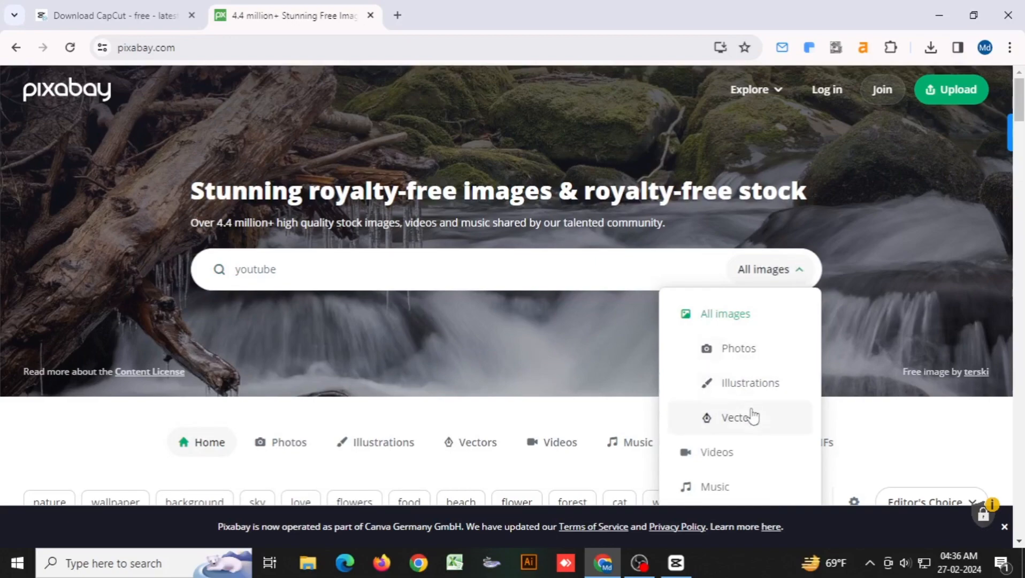
pyautogui.click(1004, 527)
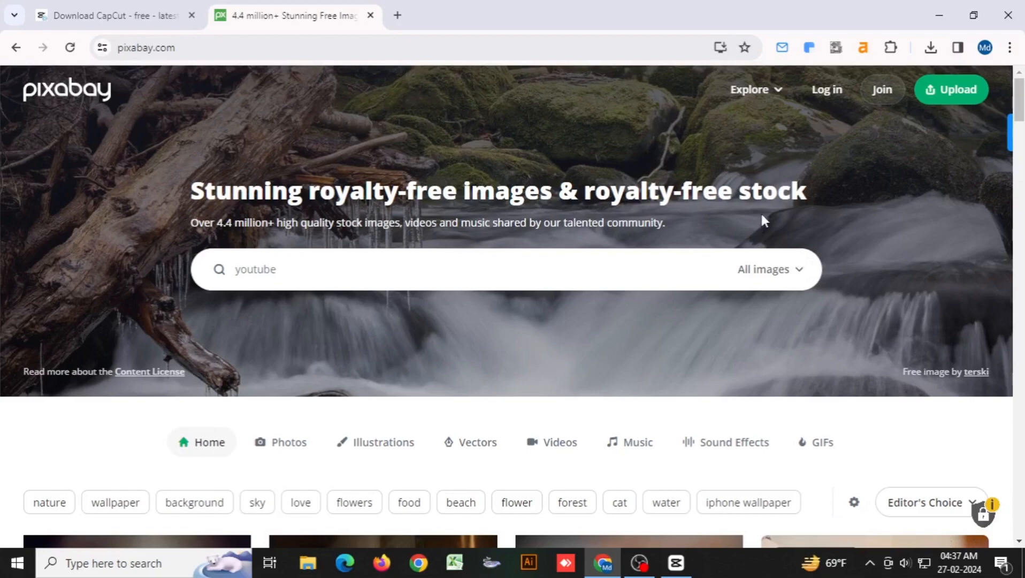
pyautogui.click(795, 274)
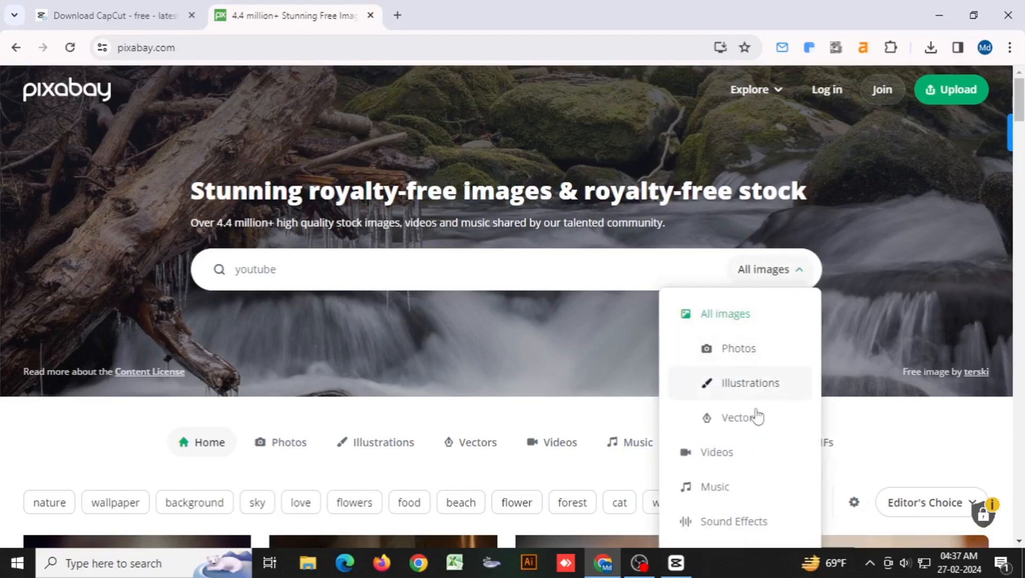
pyautogui.click(733, 489)
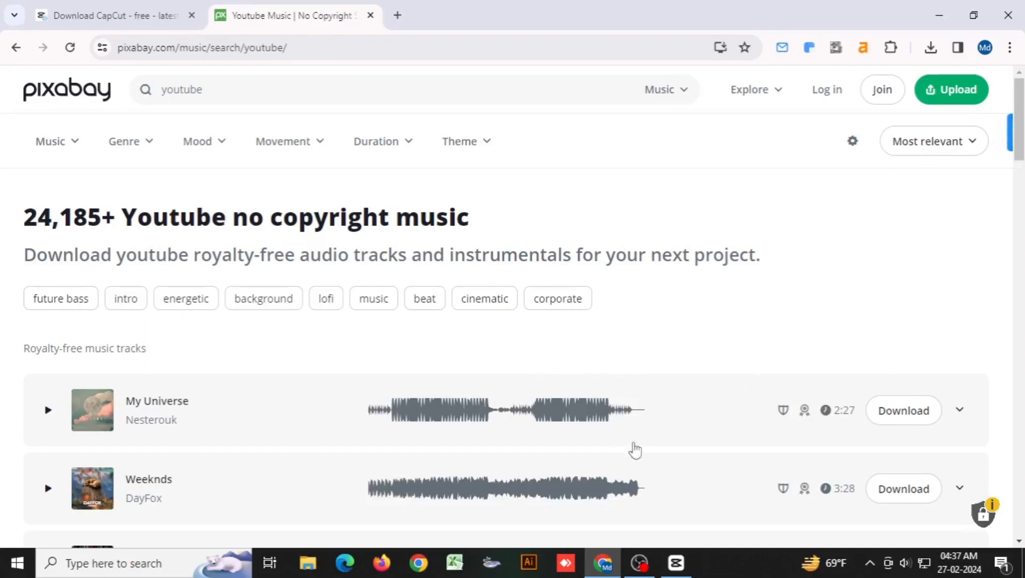
# - Preview the My Universe, Weeknds and Coverless book tracks, lowering the player volume to about half
pyautogui.scroll(-3, 647, 444)
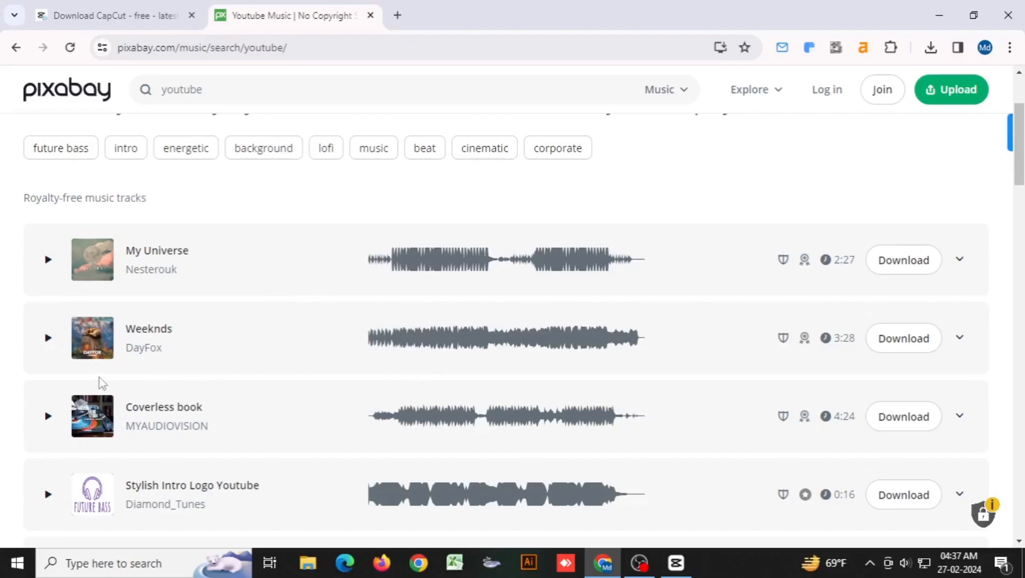
pyautogui.click(48, 260)
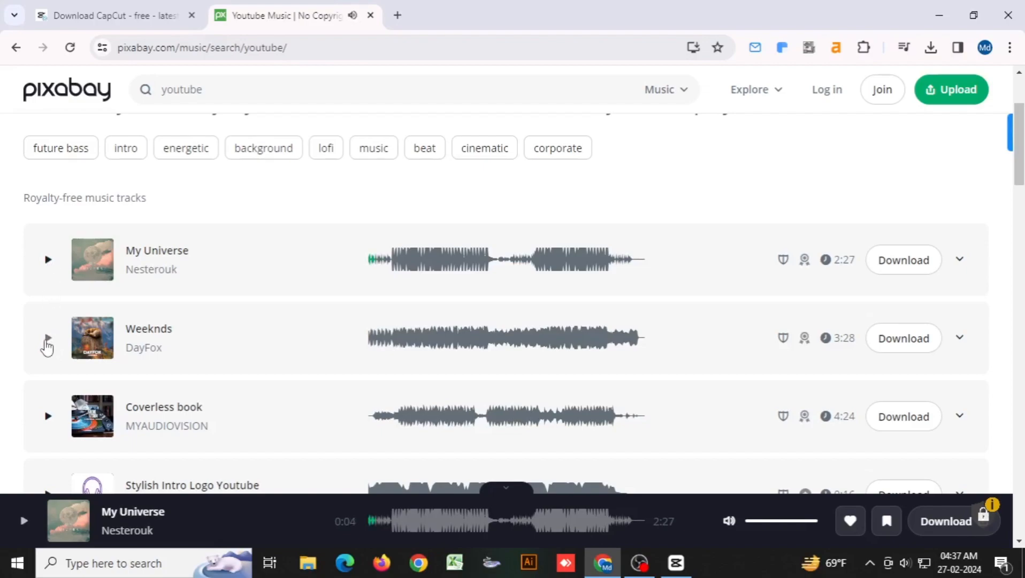
pyautogui.click(47, 343)
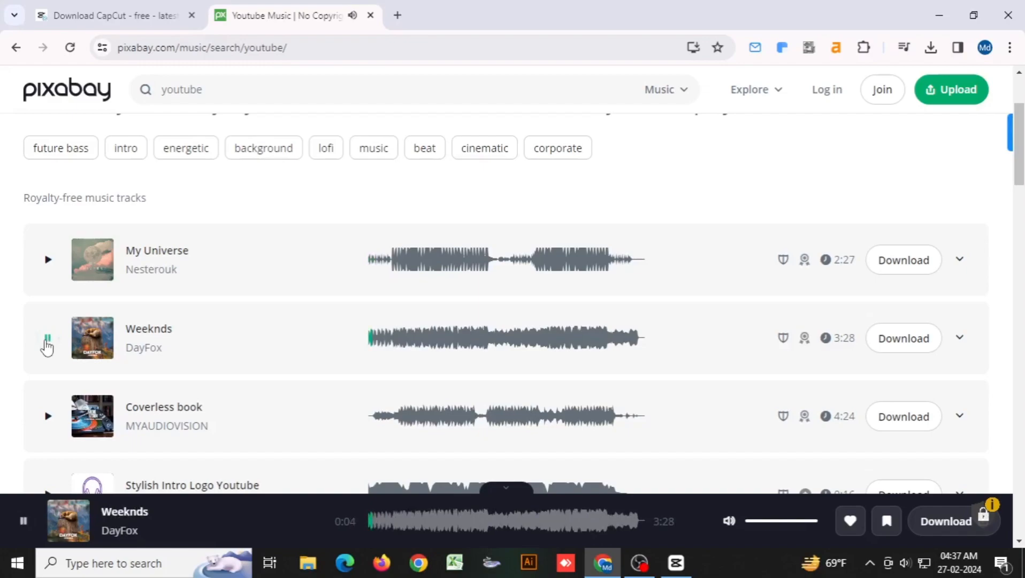
pyautogui.click(47, 343)
pyautogui.moveTo(814, 522); pyautogui.dragTo(774, 520)
pyautogui.click(47, 422)
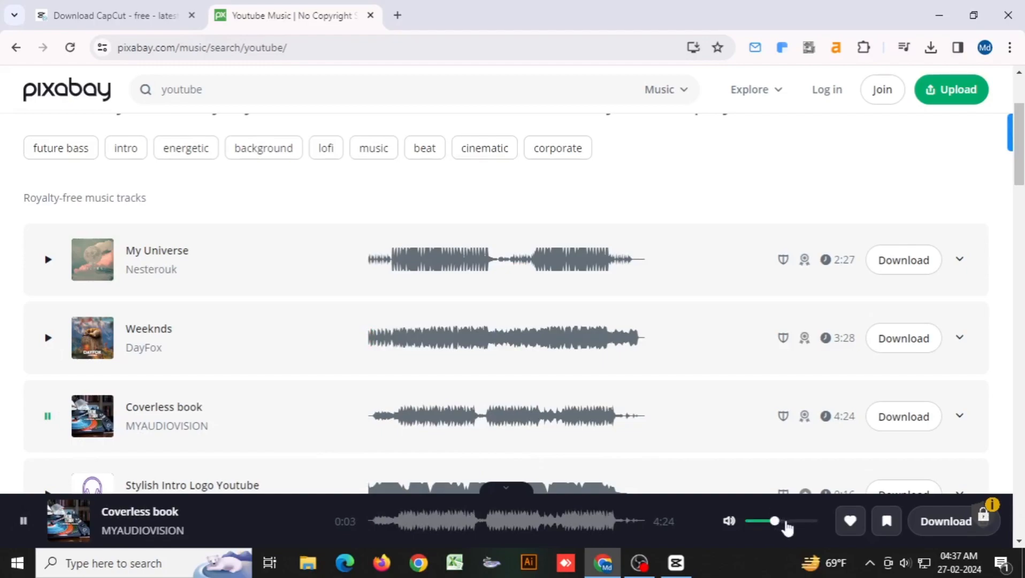
pyautogui.click(413, 422)
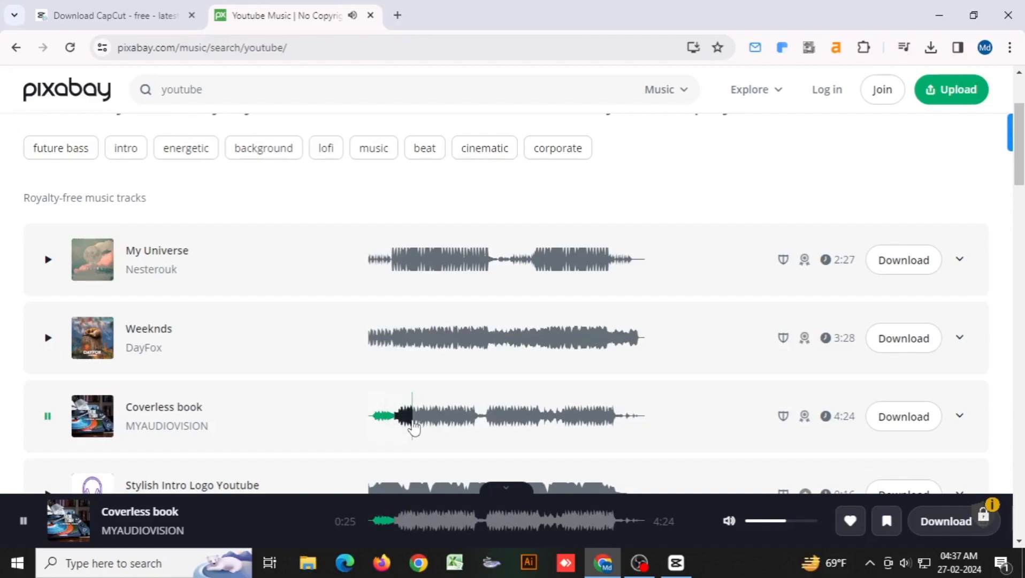
# - Preview the Stylish Intro Logo Youtube and Price of Freedom tracks further down the music results
pyautogui.scroll(-3, 349, 416)
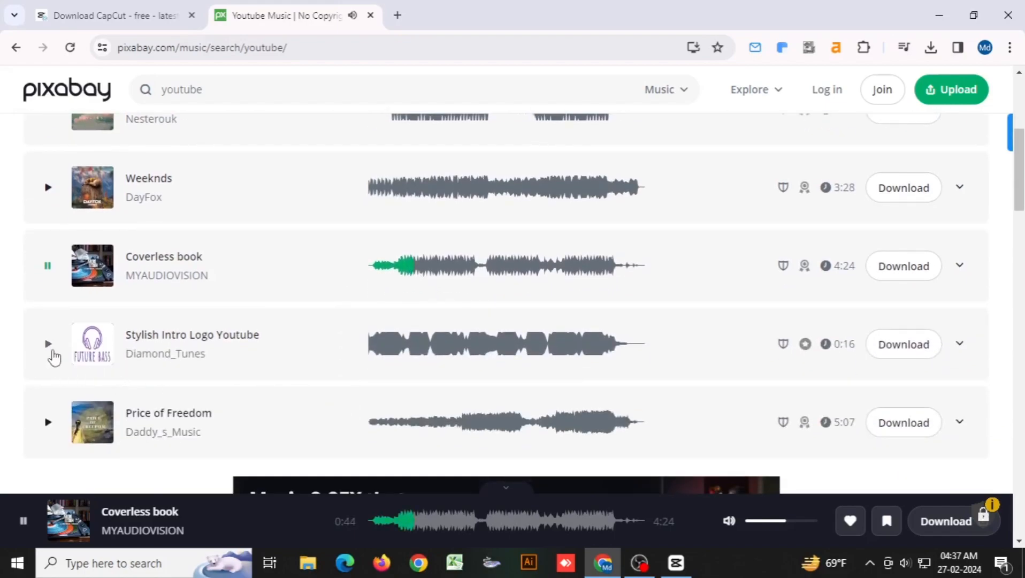
pyautogui.click(49, 344)
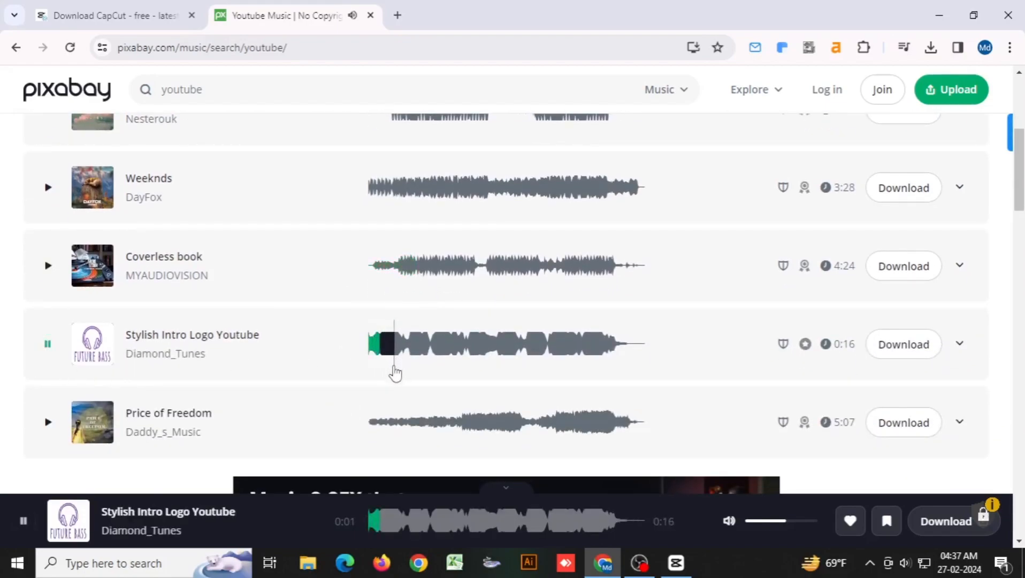
pyautogui.click(48, 421)
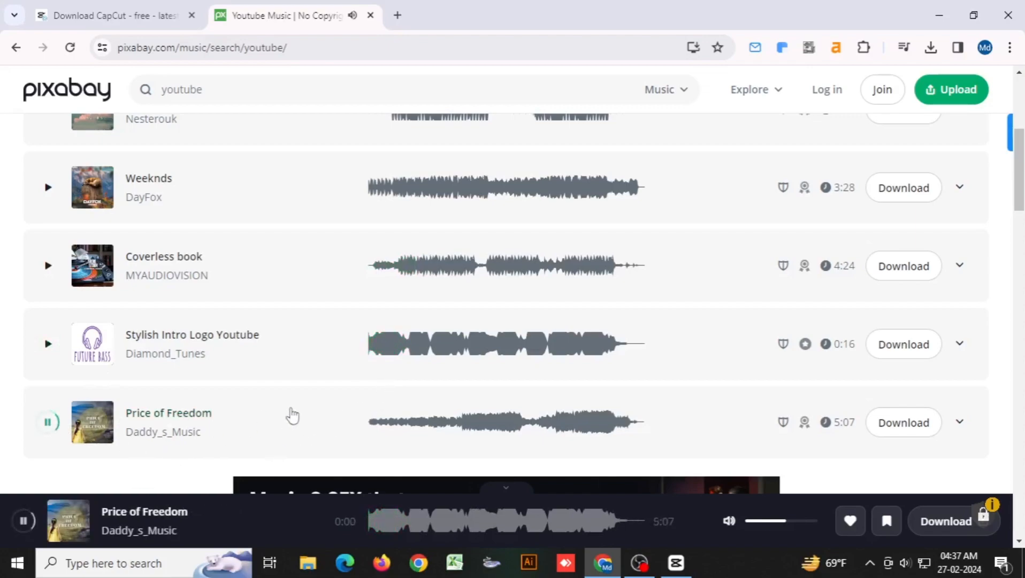
pyautogui.scroll(-1, 425, 397)
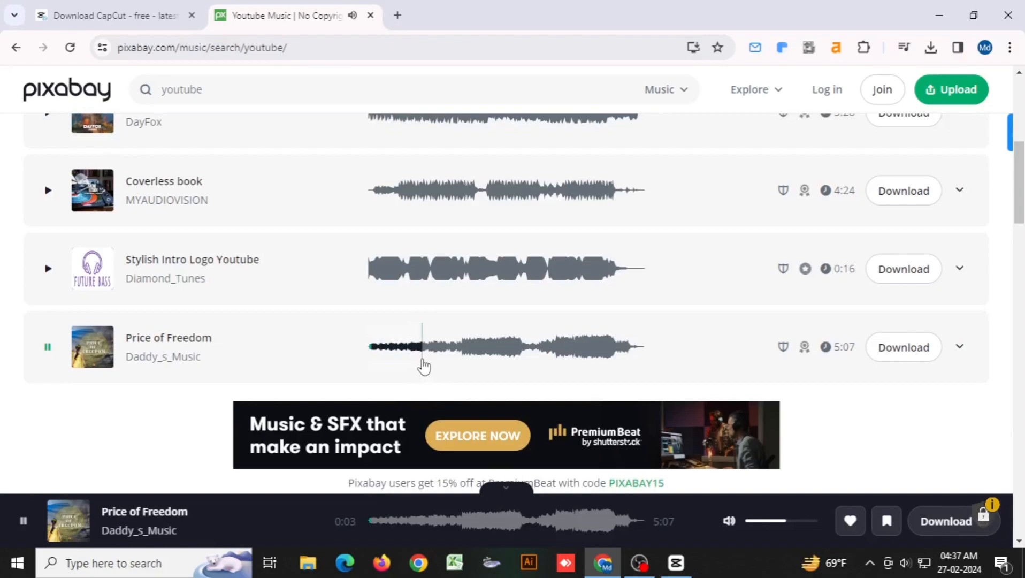
# - Preview the Playing In Color and Trap Future Bass (Royalty Free Music) tracks further down the youtube music results
pyautogui.scroll(-1, 286, 384)
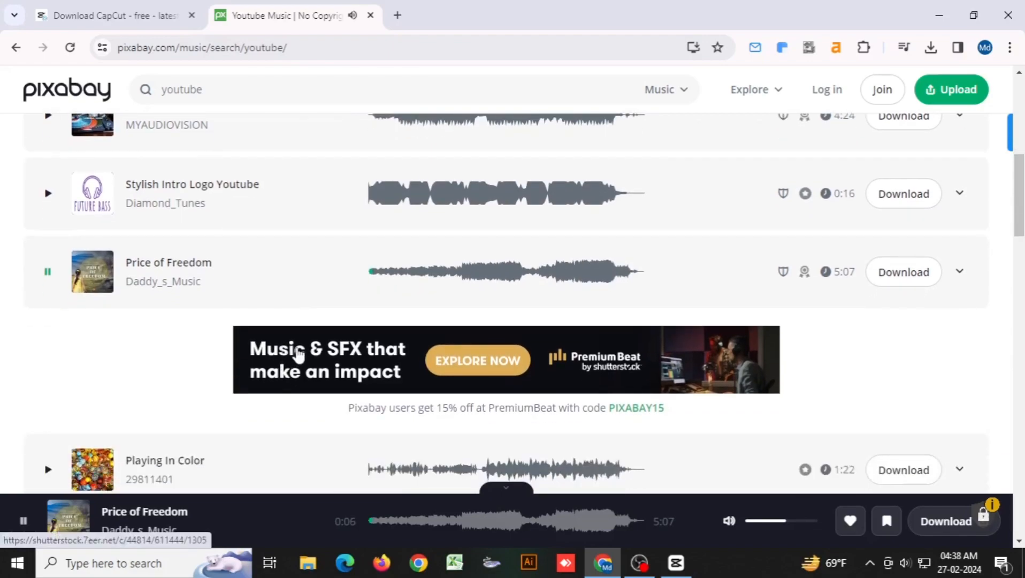
pyautogui.scroll(-2, 299, 355)
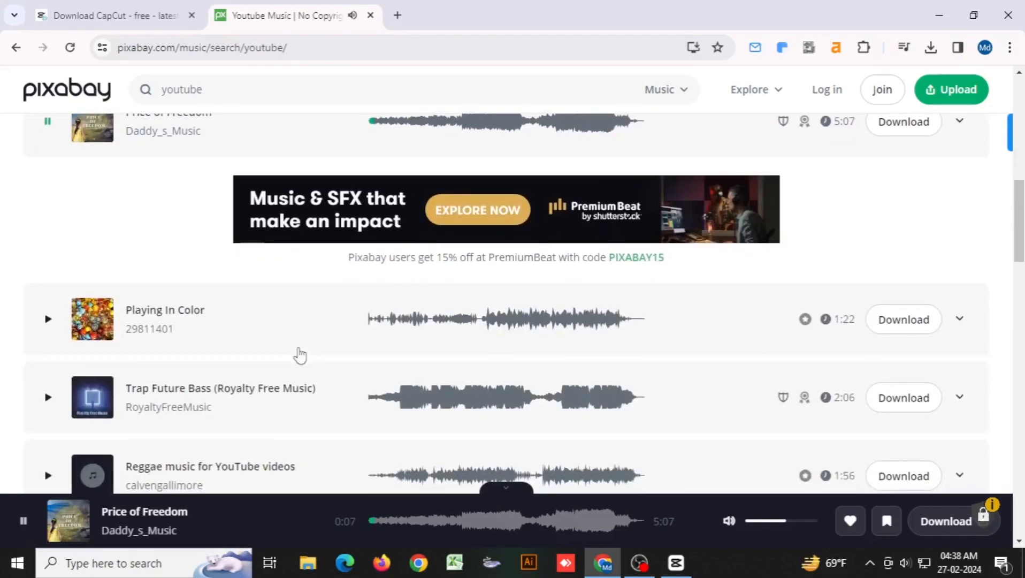
pyautogui.scroll(1, 300, 355)
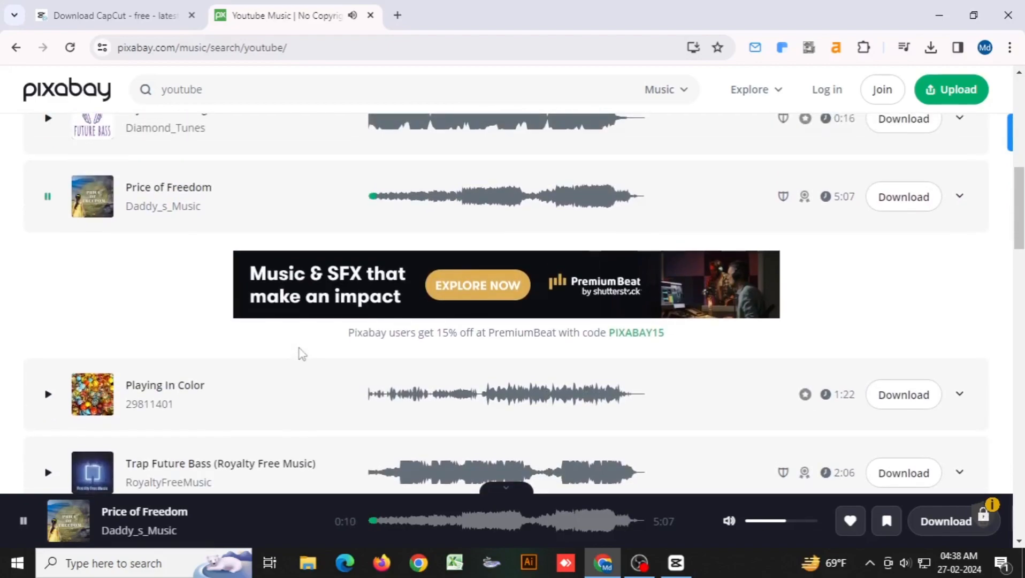
pyautogui.click(48, 394)
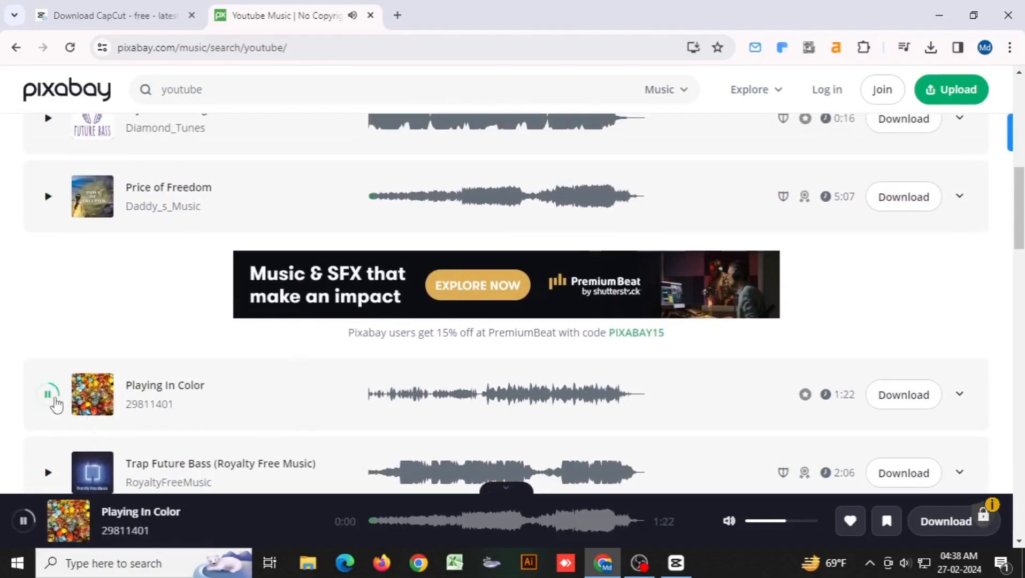
pyautogui.scroll(-1, 321, 389)
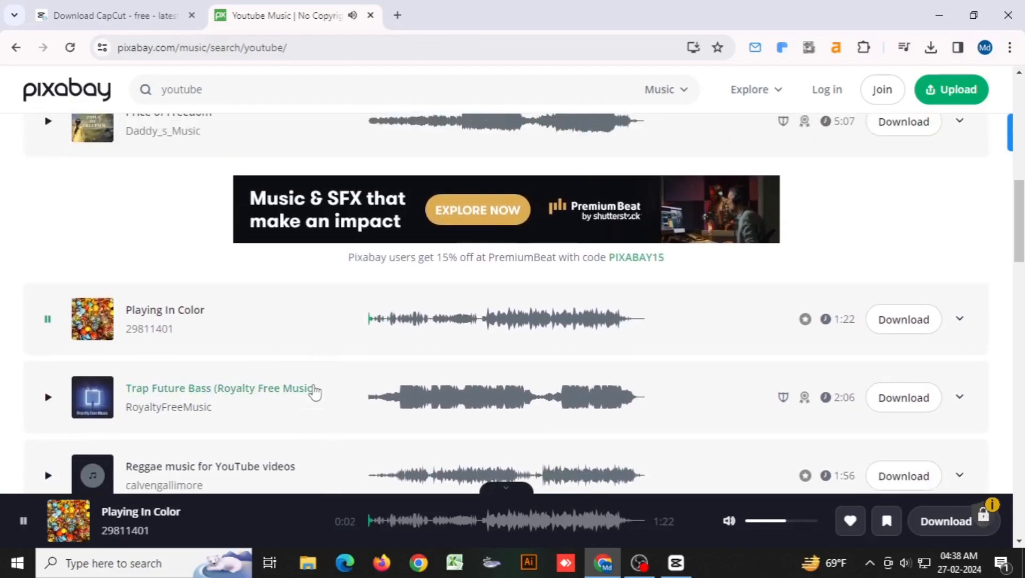
pyautogui.click(47, 397)
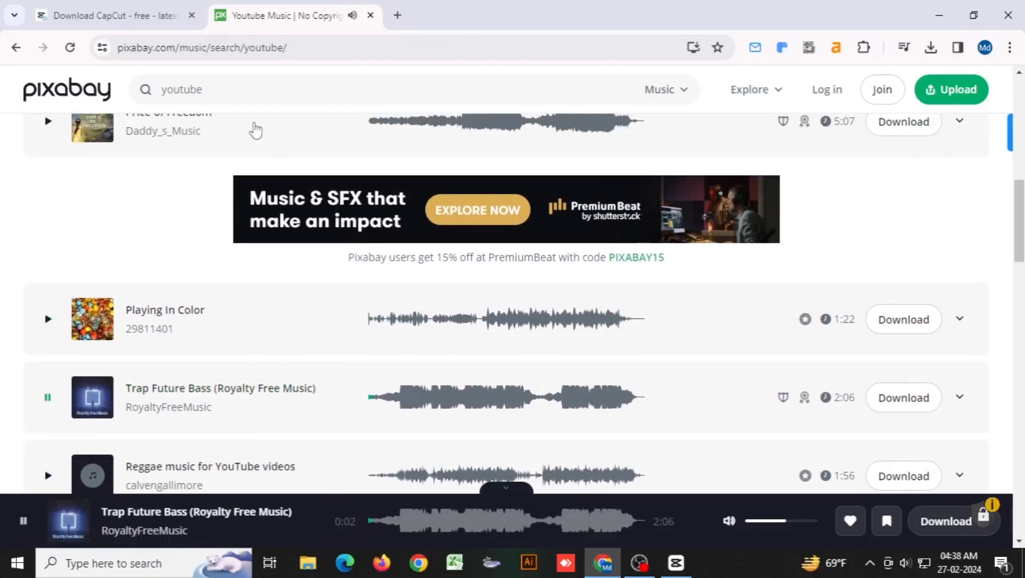
# - Replace the Pixabay music search term with "car music" and run the search
pyautogui.click(283, 99)
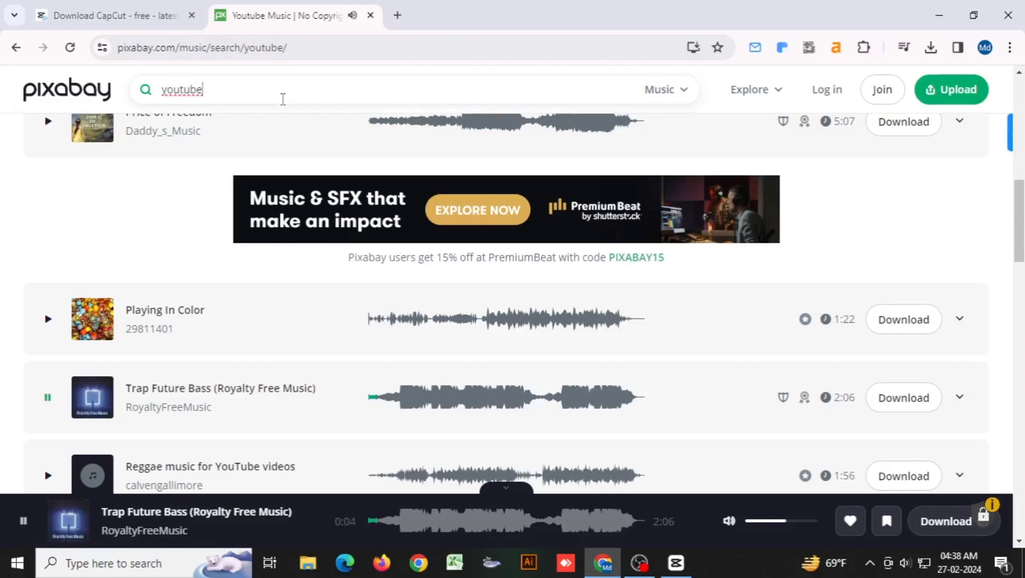
pyautogui.press('BackSpace')
pyautogui.press('BackSpace')
pyautogui.press('BackSpace')
pyautogui.press('BackSpace')
pyautogui.press('BackSpace')
pyautogui.press('BackSpace')
pyautogui.press('BackSpace')
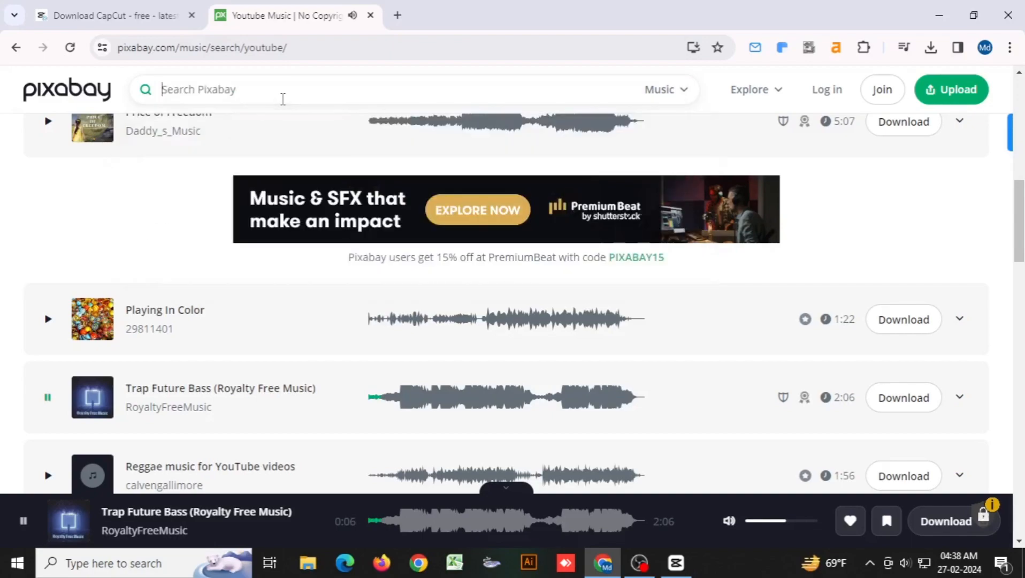
pyautogui.write('dar music')
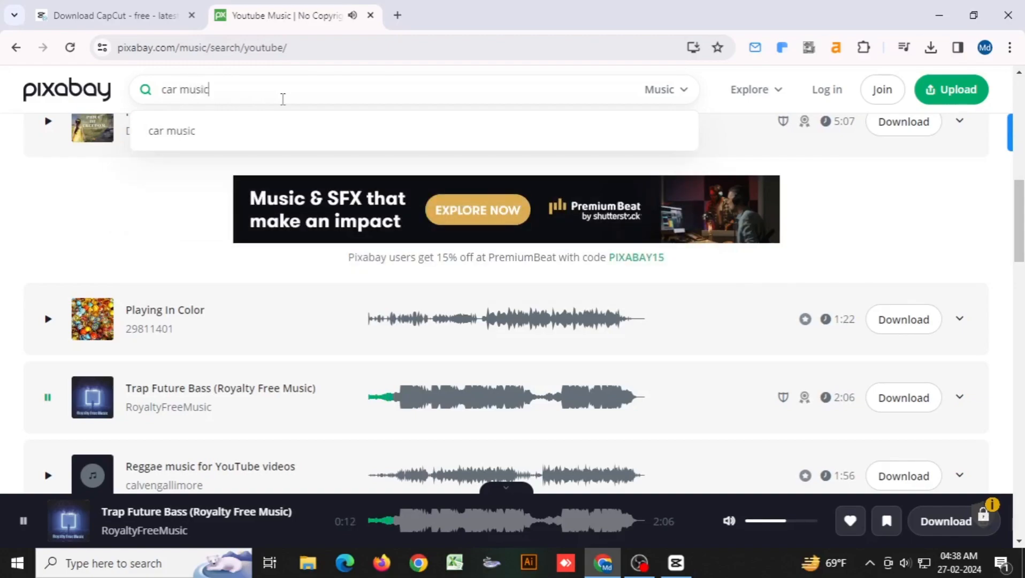
pyautogui.press('Return')
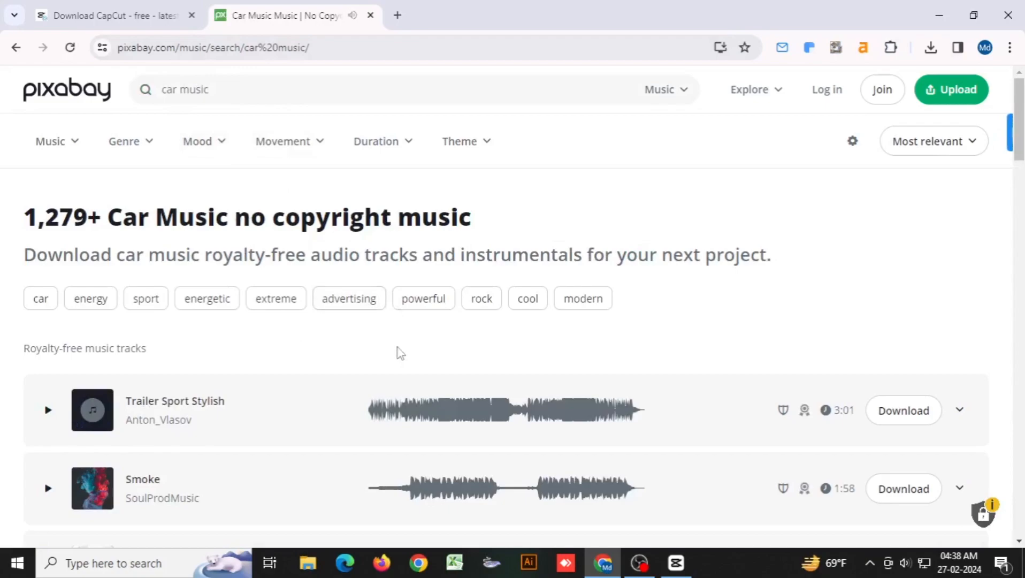
# - Preview the Trailer Sport Stylish, Smoke and Stomping Rock (Four Shots) tracks, pausing the last and lowering the player volume to about 40%
pyautogui.click(47, 411)
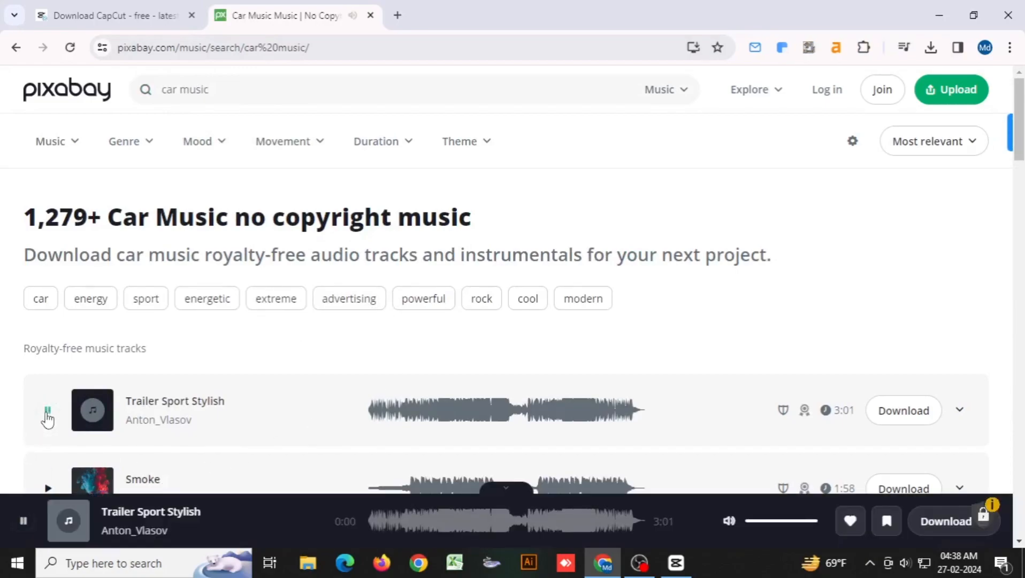
pyautogui.scroll(-2, 47, 420)
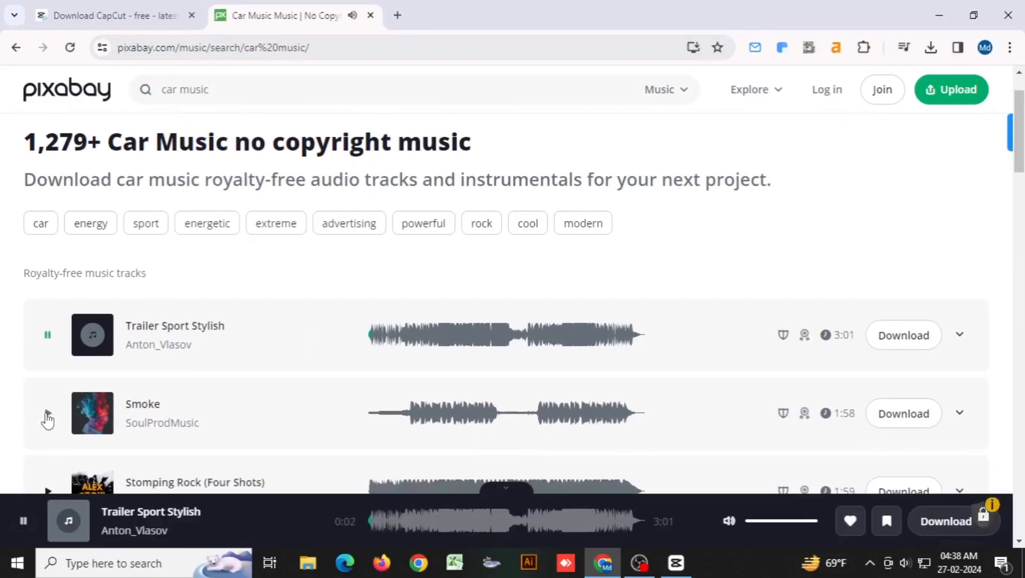
pyautogui.click(47, 416)
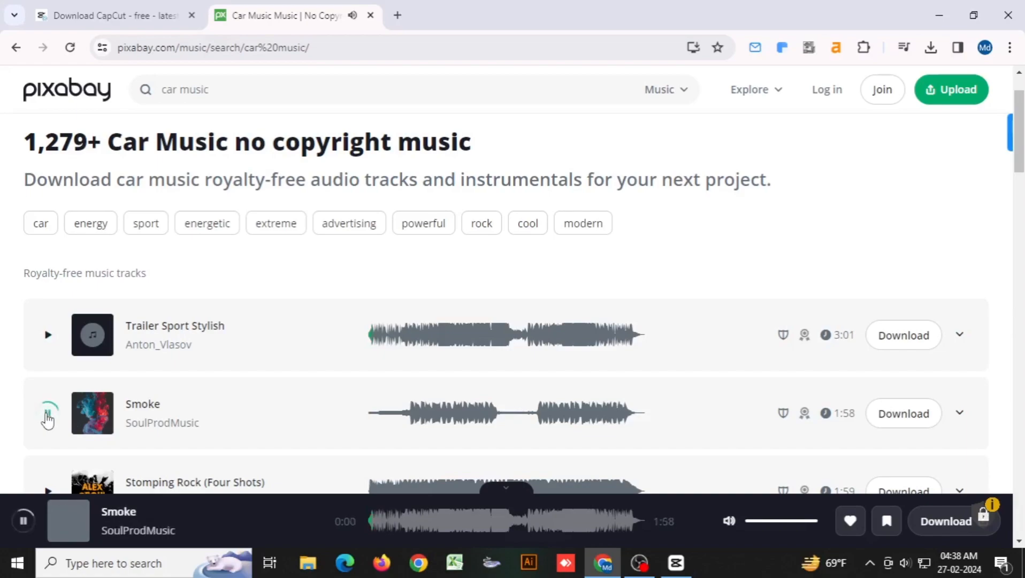
pyautogui.scroll(-2, 47, 423)
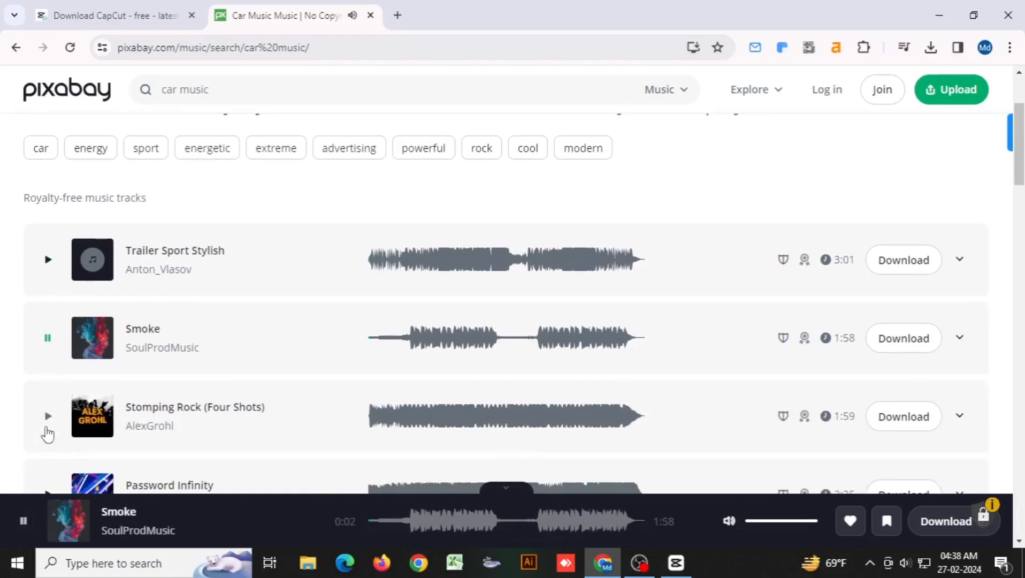
pyautogui.click(47, 420)
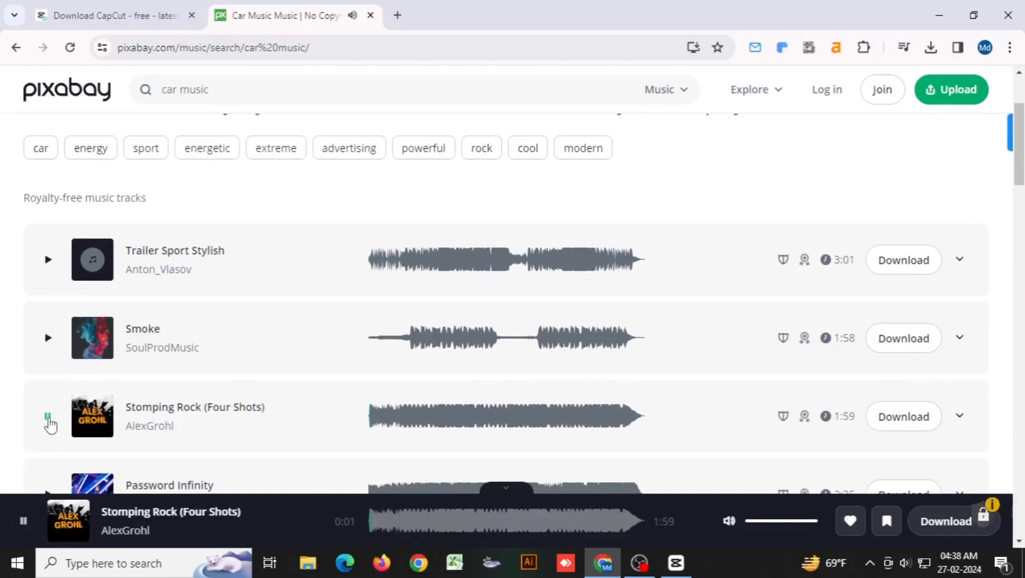
pyautogui.click(48, 420)
pyautogui.click(774, 520)
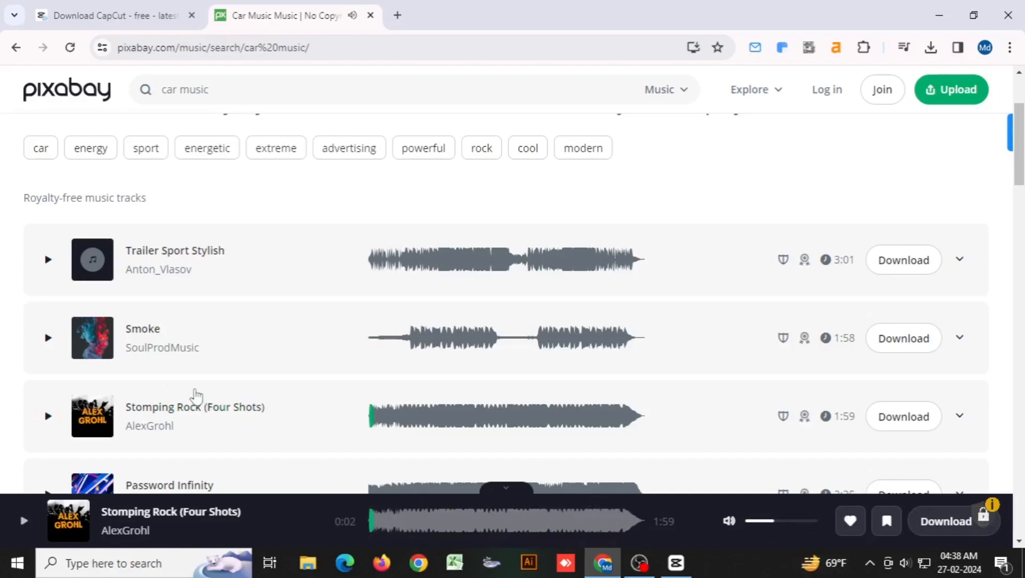
# - Compare the Smoke, Stomping Rock (Four Shots), Password Infinity and Slow Trap tracks by playing each one briefly
pyautogui.click(48, 338)
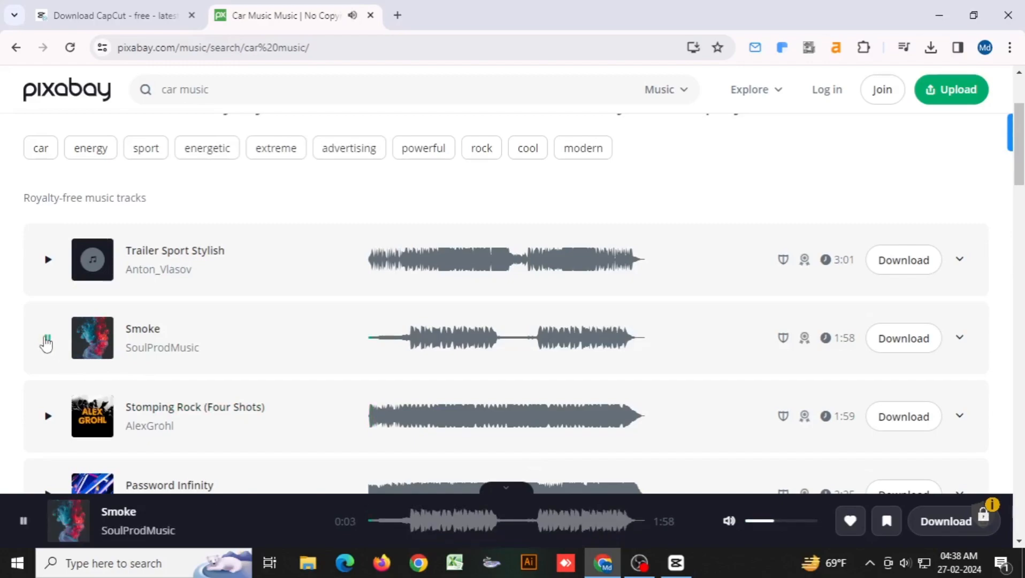
pyautogui.click(47, 417)
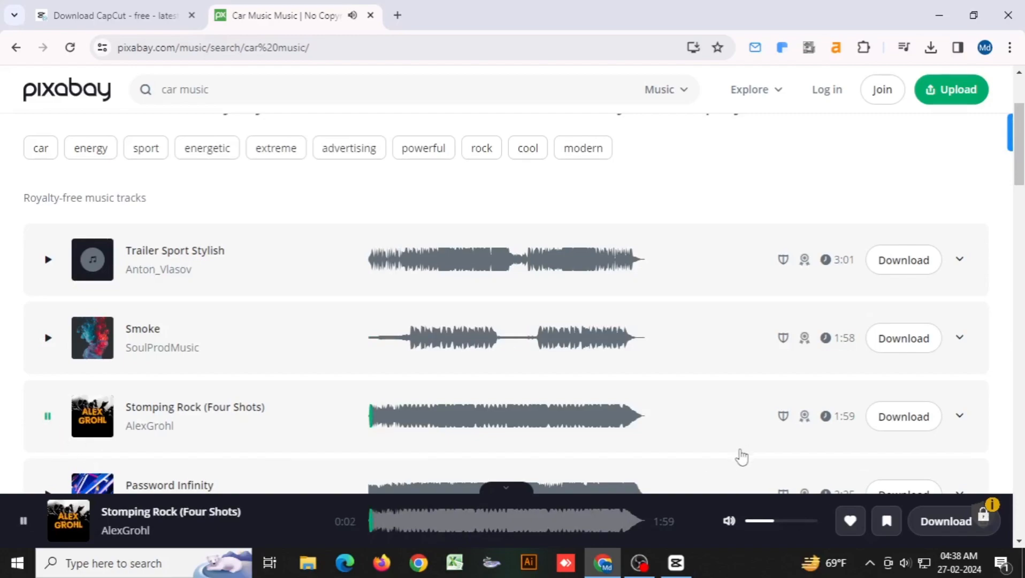
pyautogui.scroll(-1, 300, 377)
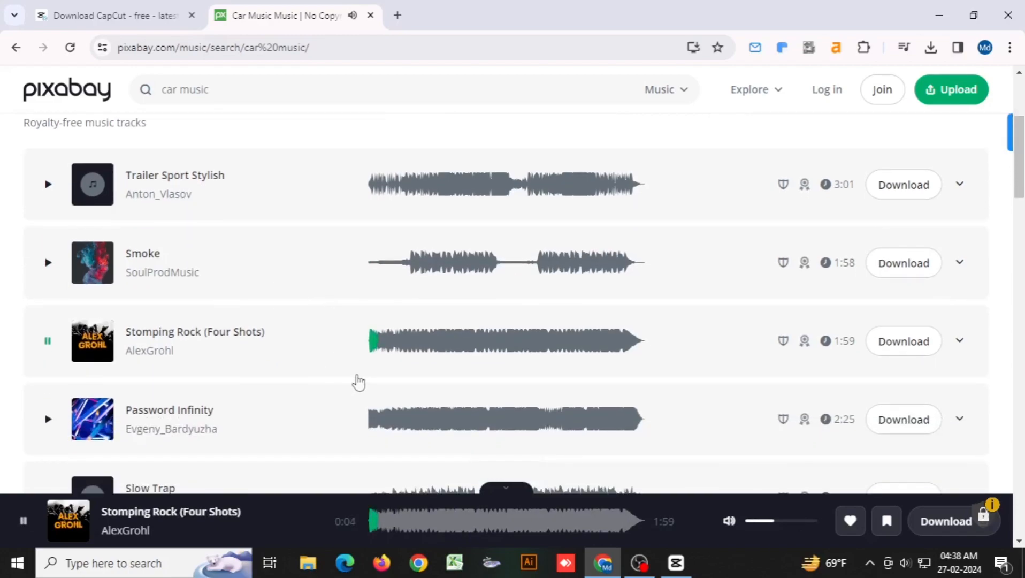
pyautogui.click(48, 419)
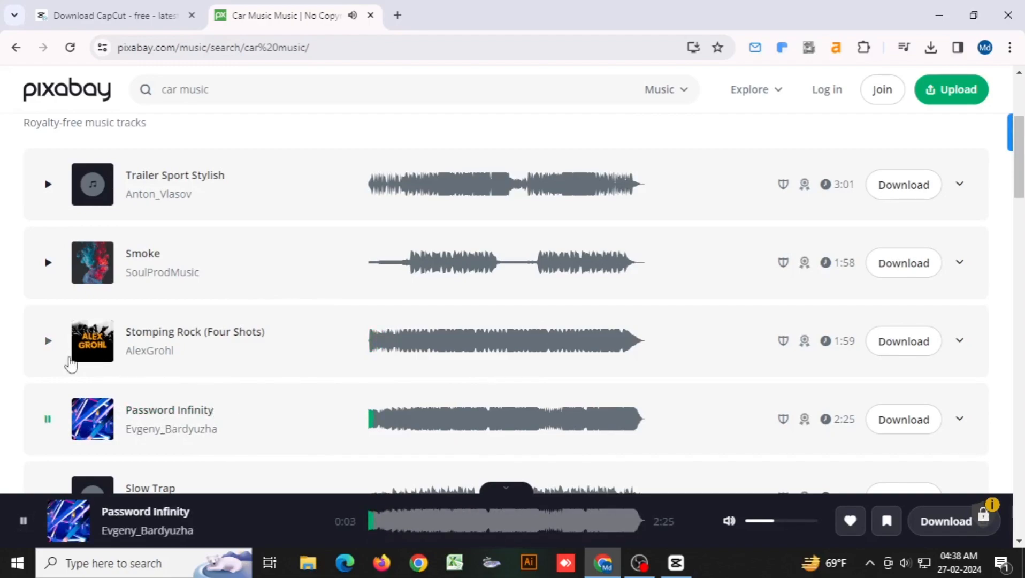
pyautogui.scroll(-2, 70, 369)
pyautogui.click(48, 346)
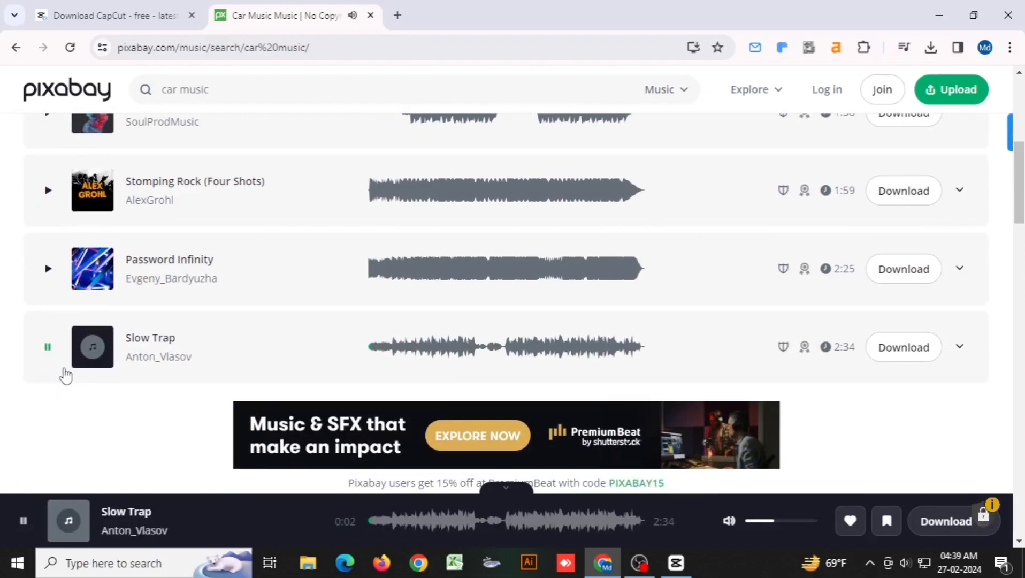
# - Replay and pause Stomping Rock (Four Shots), download the track, and dismiss the artist thank-you dialog
pyautogui.scroll(1, 65, 376)
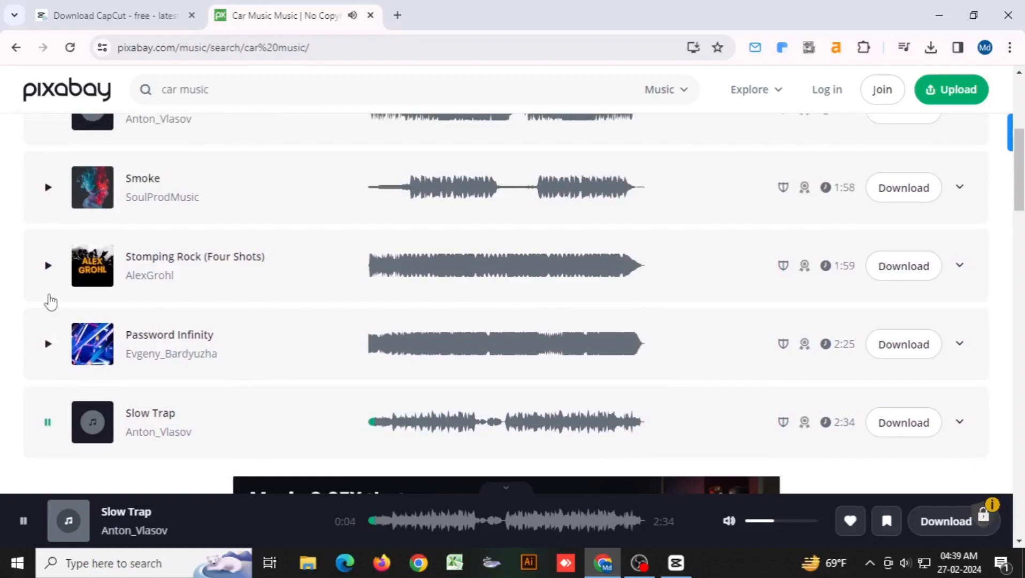
pyautogui.click(50, 274)
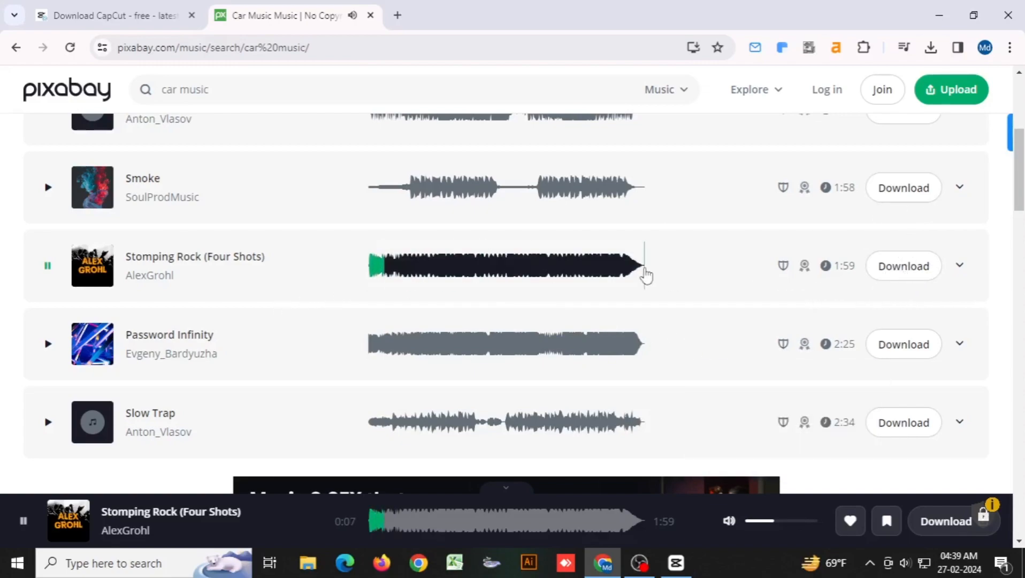
pyautogui.click(47, 270)
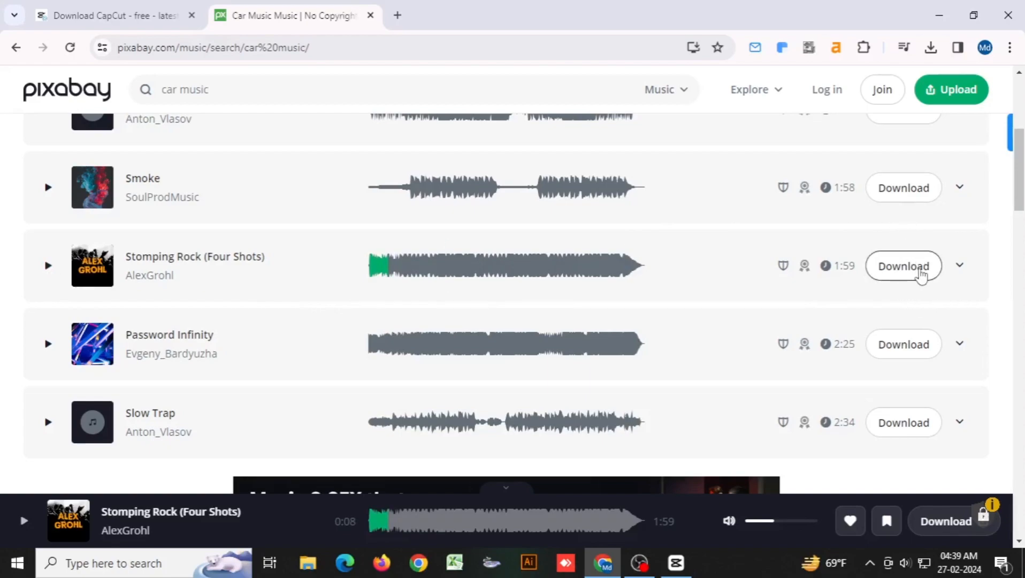
pyautogui.click(921, 276)
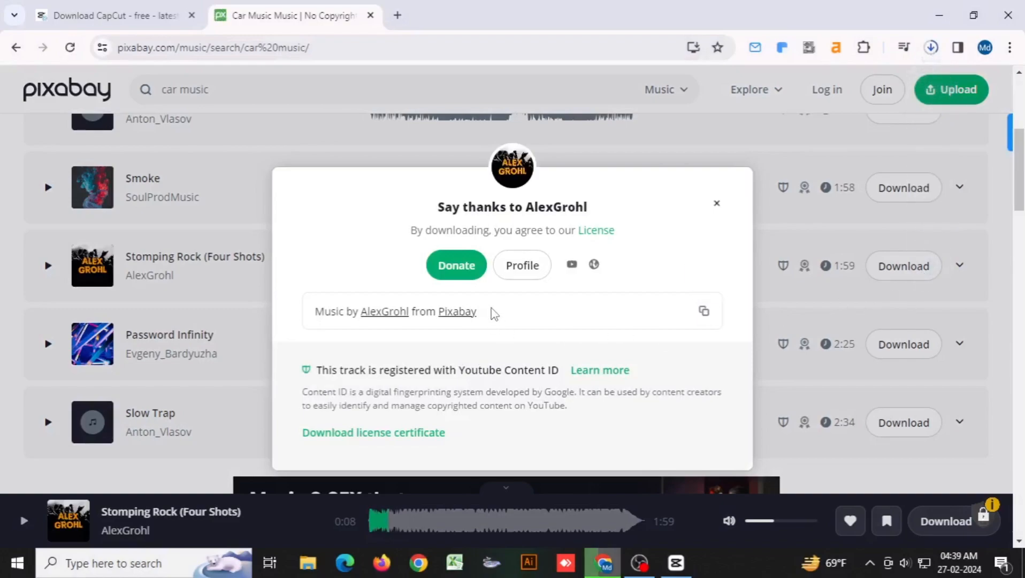
pyautogui.click(715, 204)
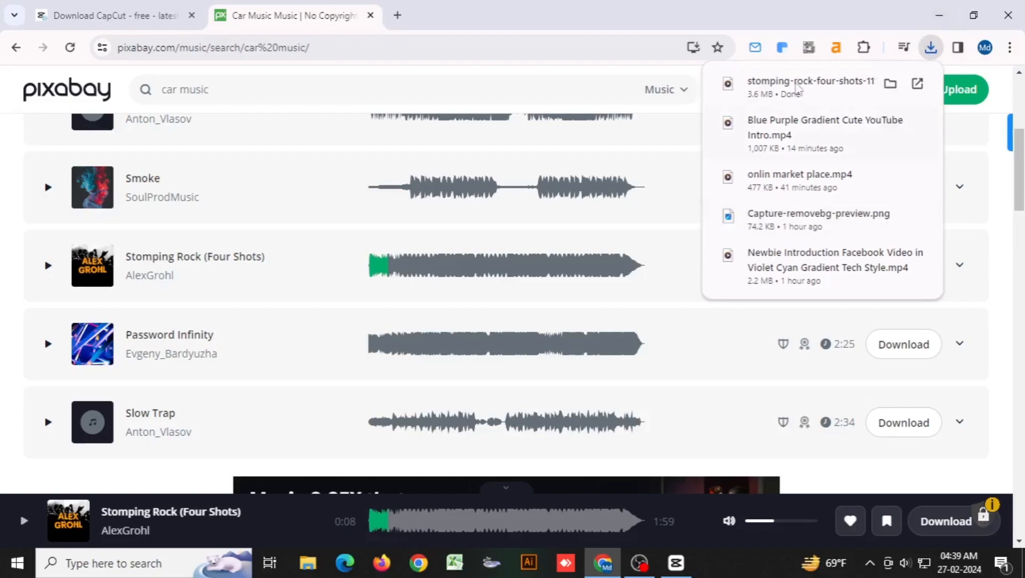
# - Switch to CapCut, import stomping-rock-four-shots-111444 from Downloads, and add it to the timeline as an audio track
pyautogui.click(943, 19)
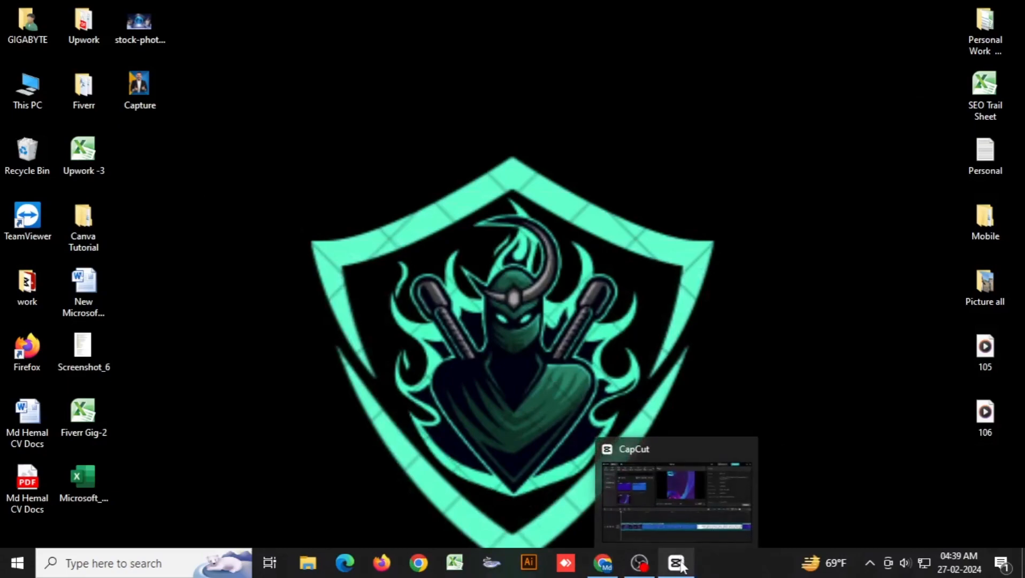
pyautogui.click(679, 561)
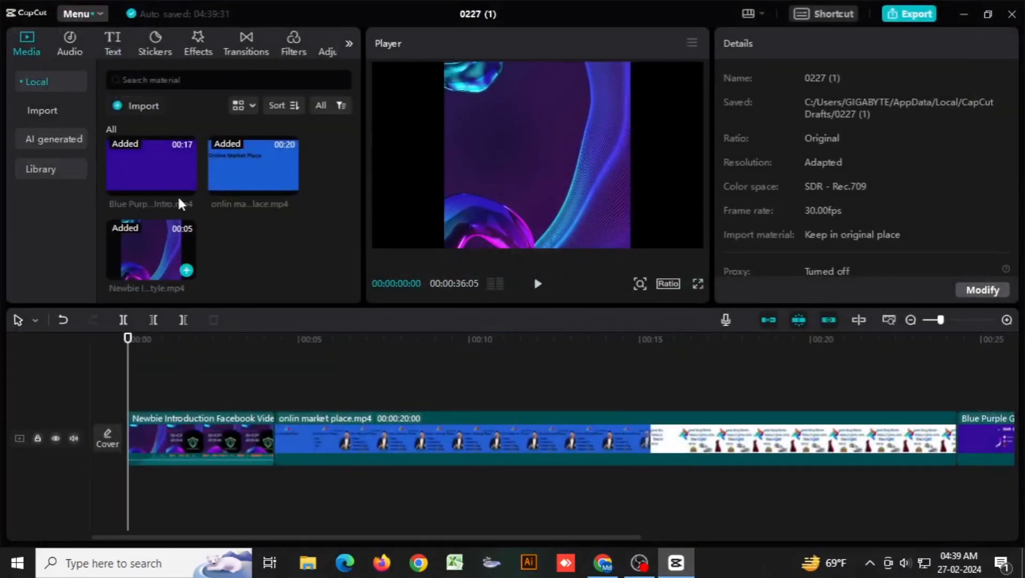
pyautogui.click(143, 106)
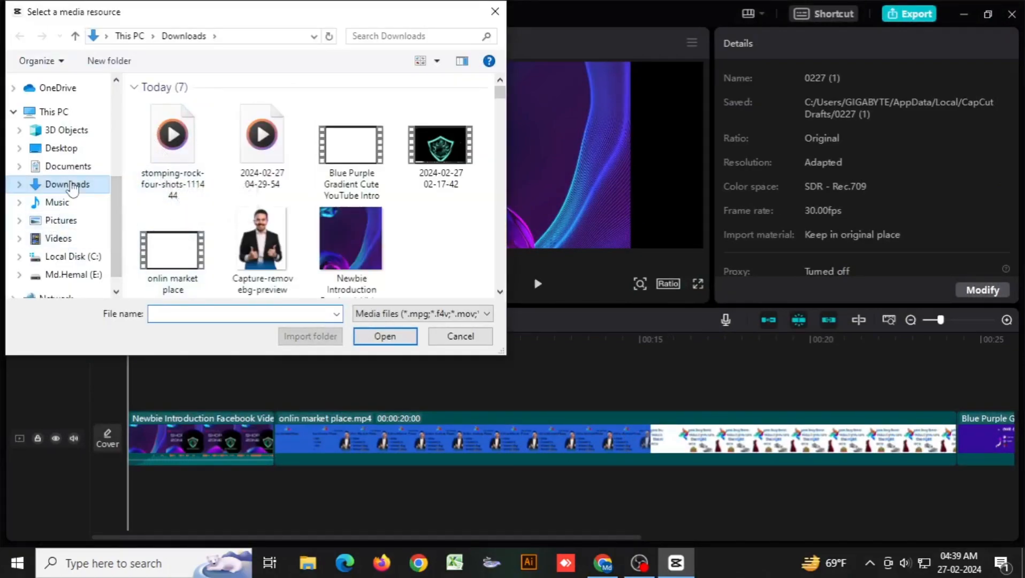
pyautogui.click(190, 156)
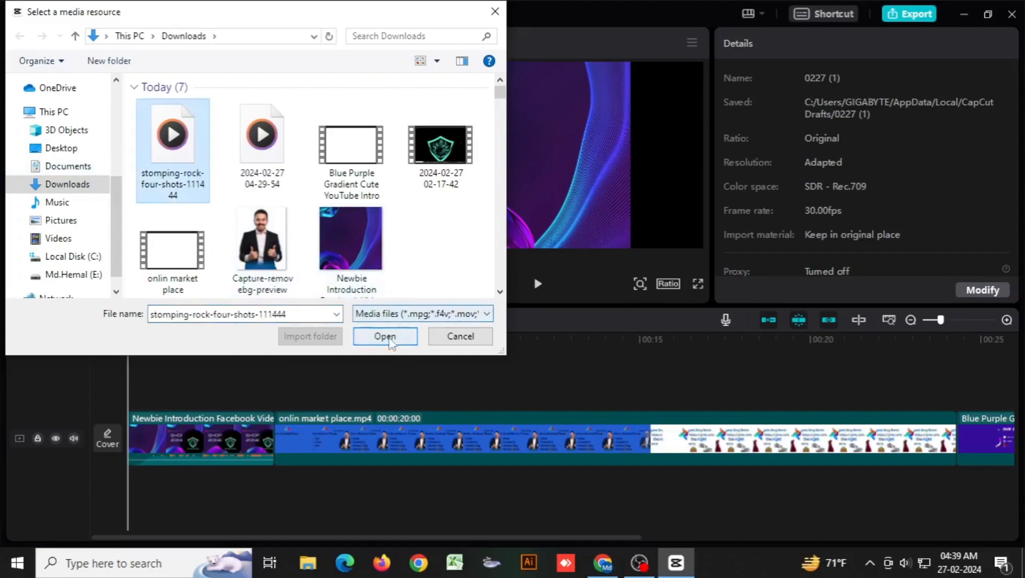
pyautogui.click(386, 337)
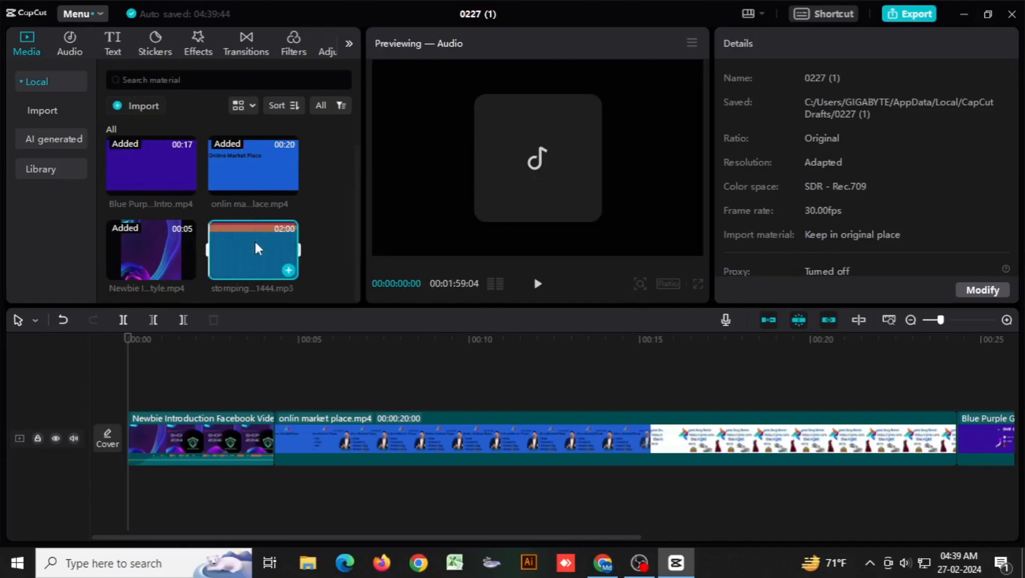
pyautogui.click(288, 271)
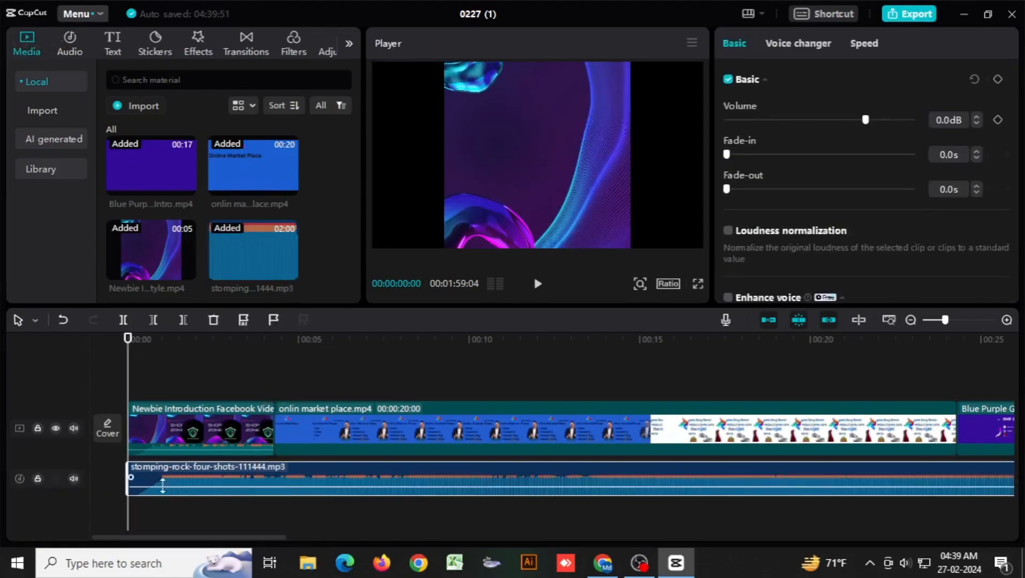
# - Split the stomping-rock-four-shots-111444.mp3 audio clip at 00:00:00:22, near its quiet start
pyautogui.moveTo(130, 349); pyautogui.dragTo(146, 370)
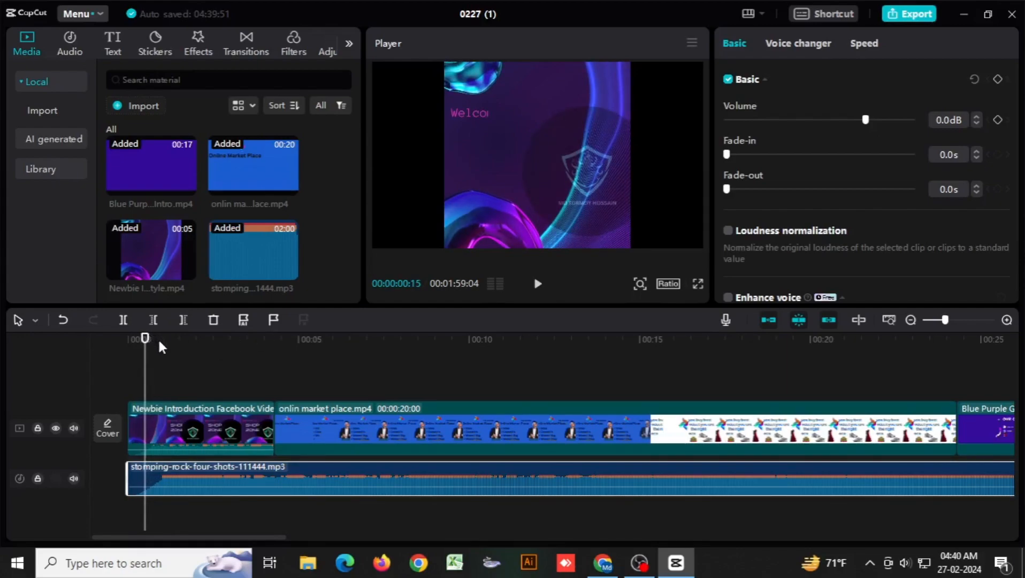
pyautogui.moveTo(145, 340); pyautogui.dragTo(153, 340)
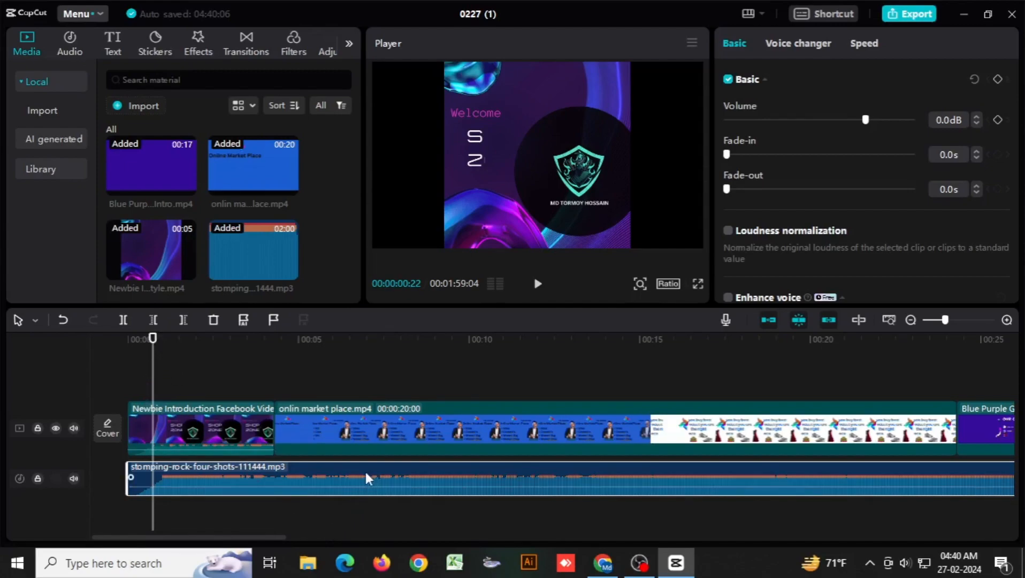
pyautogui.click(123, 321)
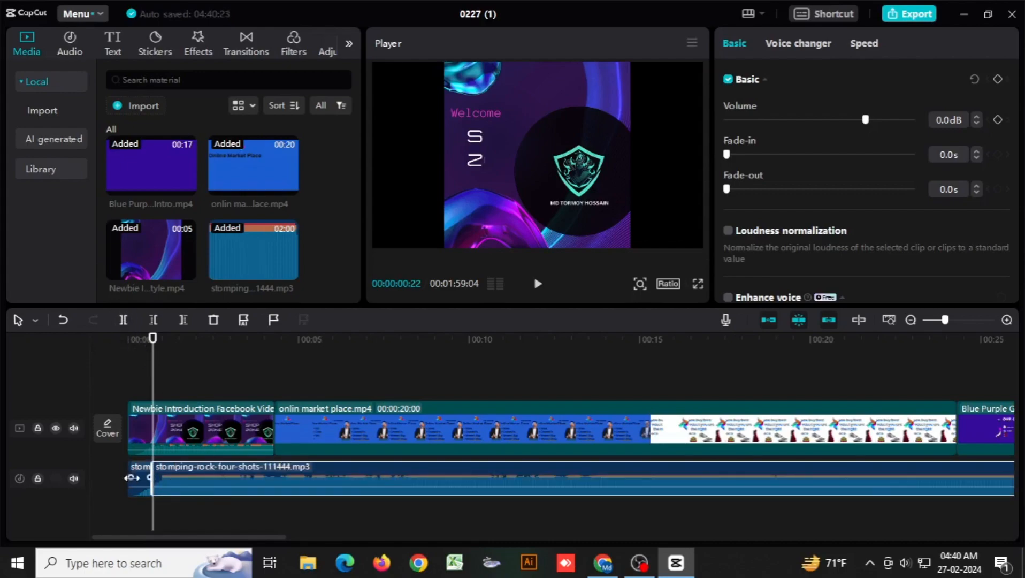
# - Delete the short leading piece of the stomping-rock audio and move the remaining clip to begin where the onlin market place clip starts
pyautogui.click(138, 483)
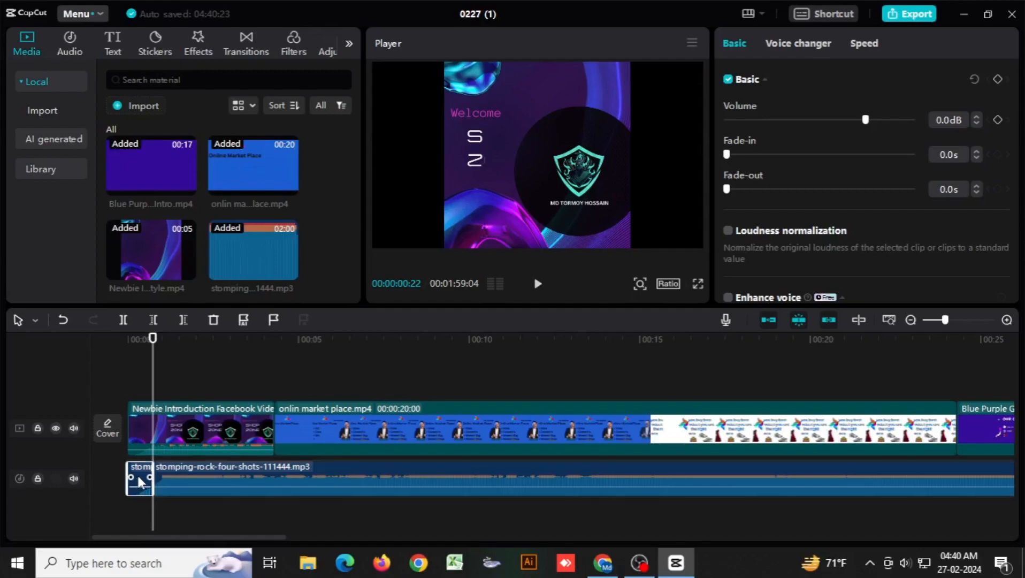
pyautogui.press('Delete')
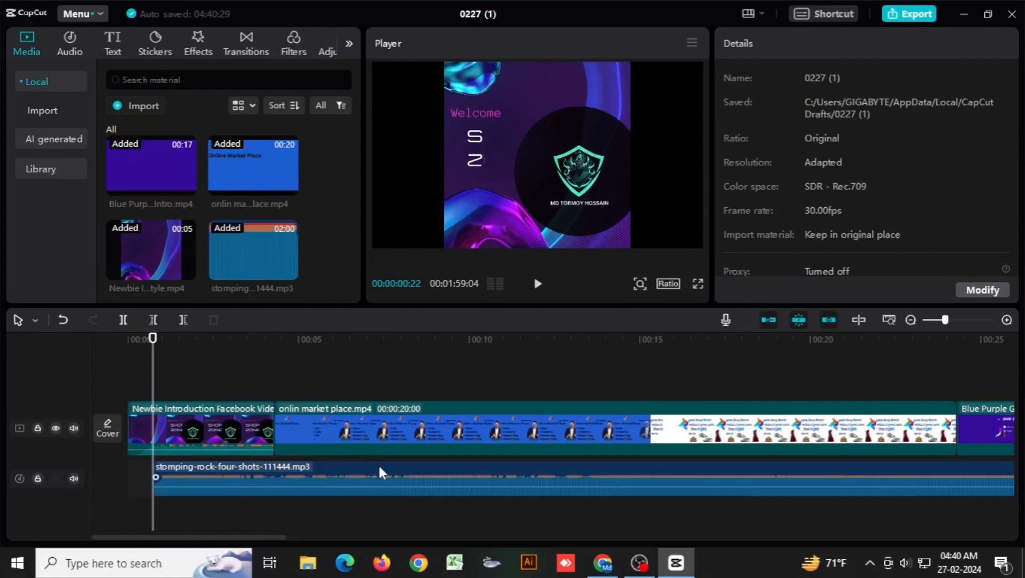
pyautogui.moveTo(389, 473); pyautogui.dragTo(508, 475)
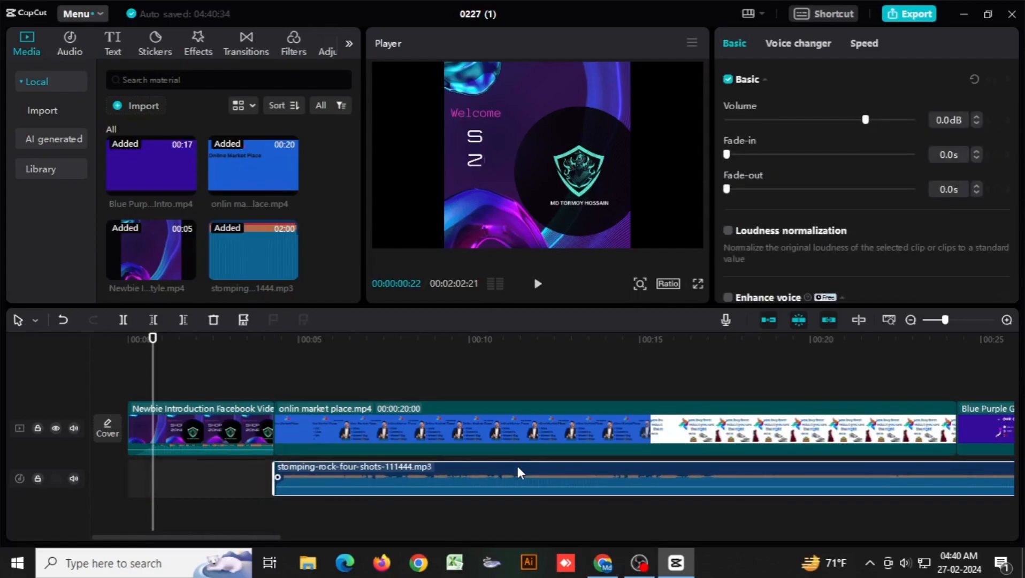
# - Split the background music at 00:00:36:05, the end of the last video clip, and delete the excess audio beyond it
pyautogui.moveTo(155, 343); pyautogui.dragTo(919, 449)
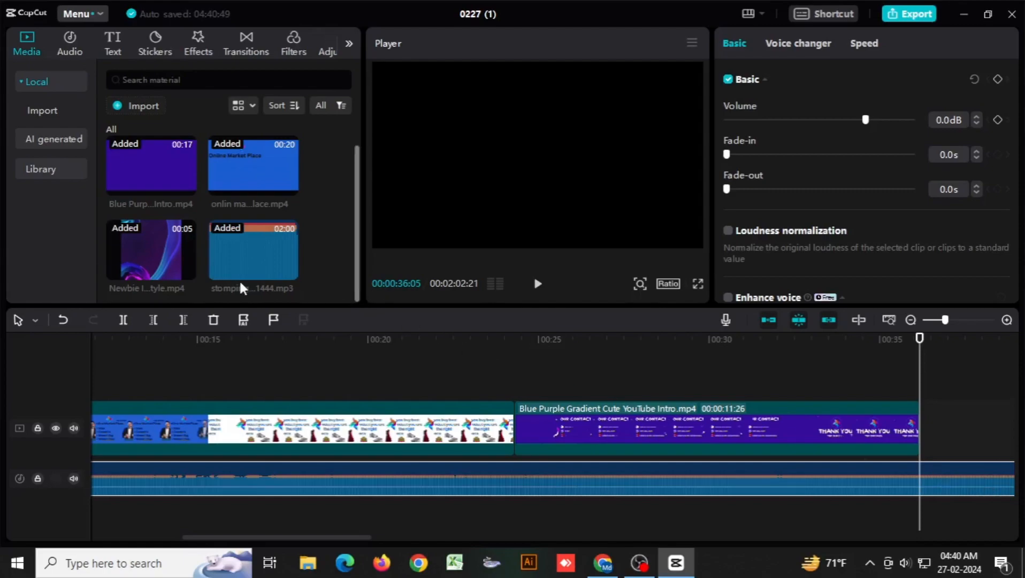
pyautogui.click(123, 320)
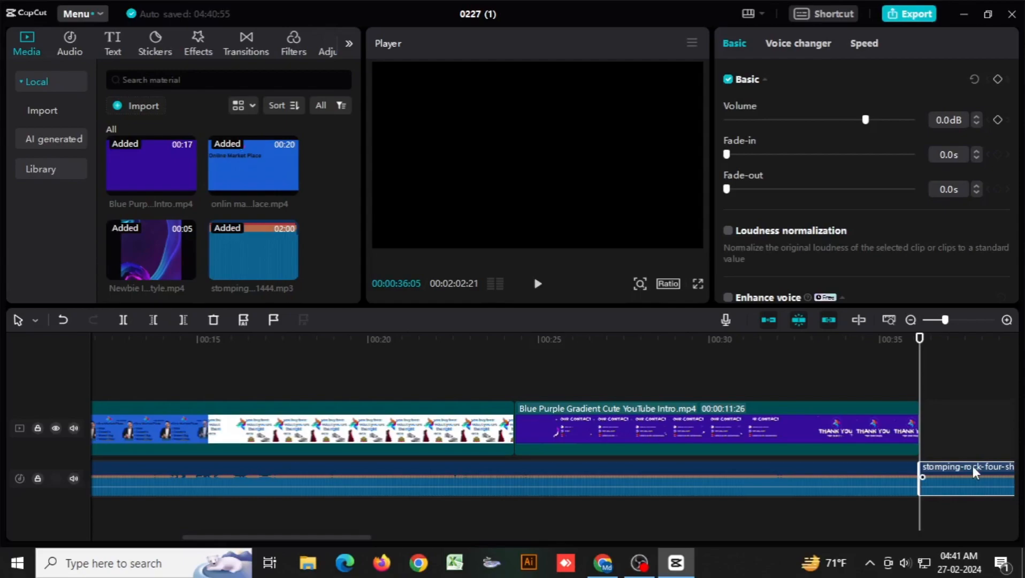
pyautogui.press('Delete')
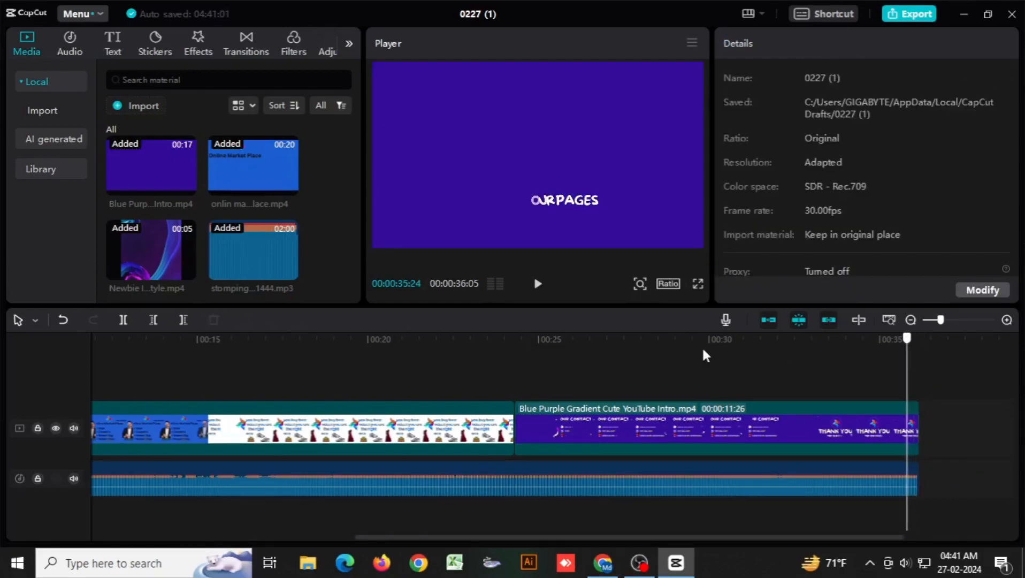
# - Play the timeline from the beginning through the first seconds of the music to check how the audio sounds
pyautogui.click(325, 369)
pyautogui.moveTo(267, 415); pyautogui.dragTo(116, 428)
pyautogui.click(129, 424)
pyautogui.moveTo(115, 372); pyautogui.dragTo(1, 379)
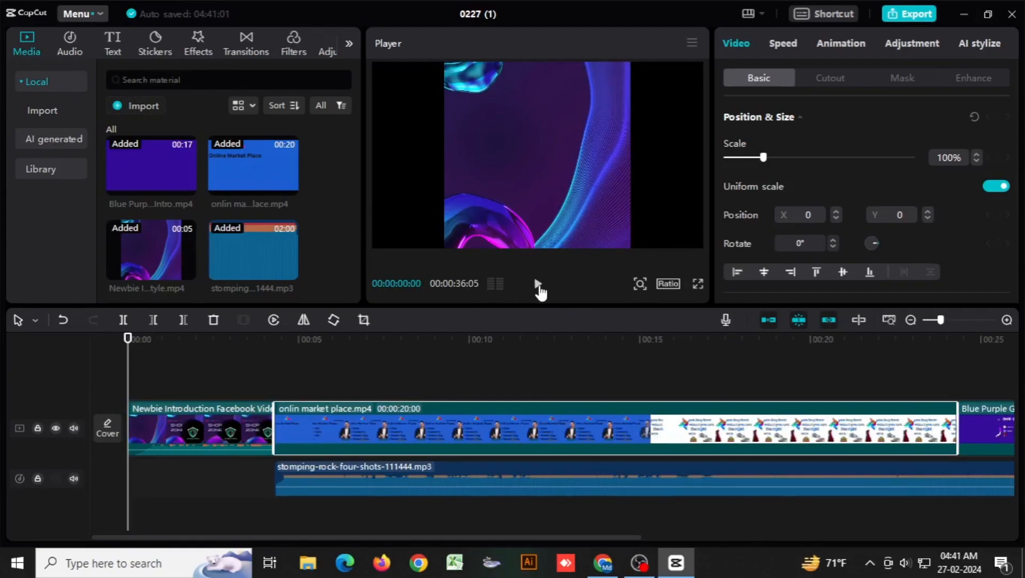
pyautogui.click(538, 284)
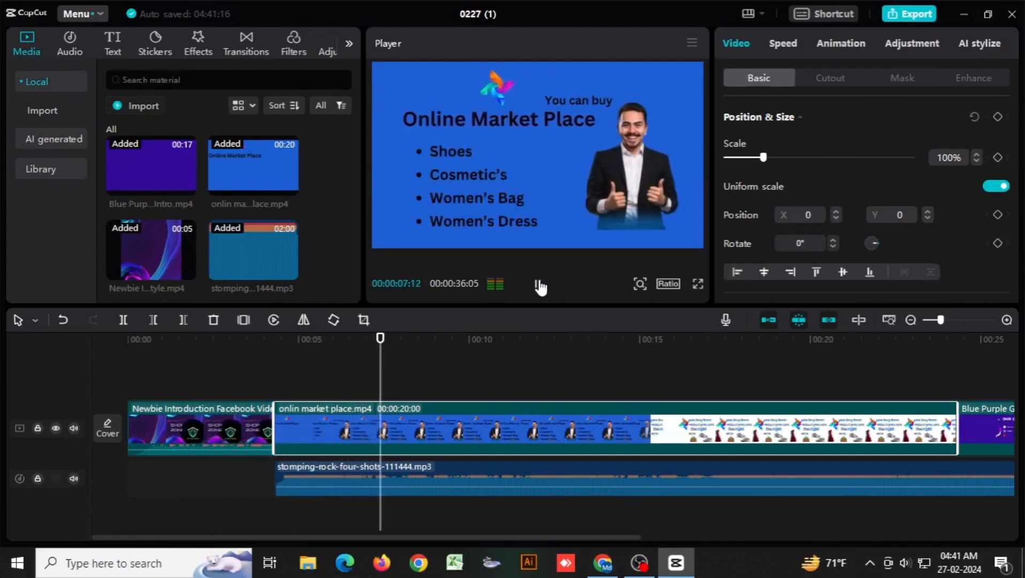
pyautogui.click(539, 285)
# - Return the playhead to the music's start and lower the stomping-rock audio clip's volume to -16.9 dB
pyautogui.moveTo(393, 338); pyautogui.dragTo(274, 369)
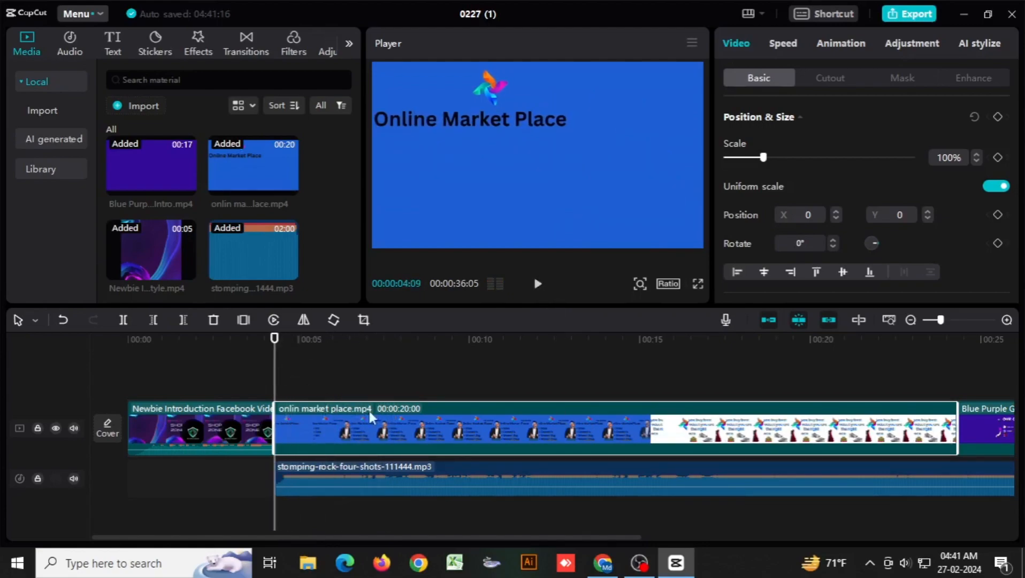
pyautogui.click(620, 475)
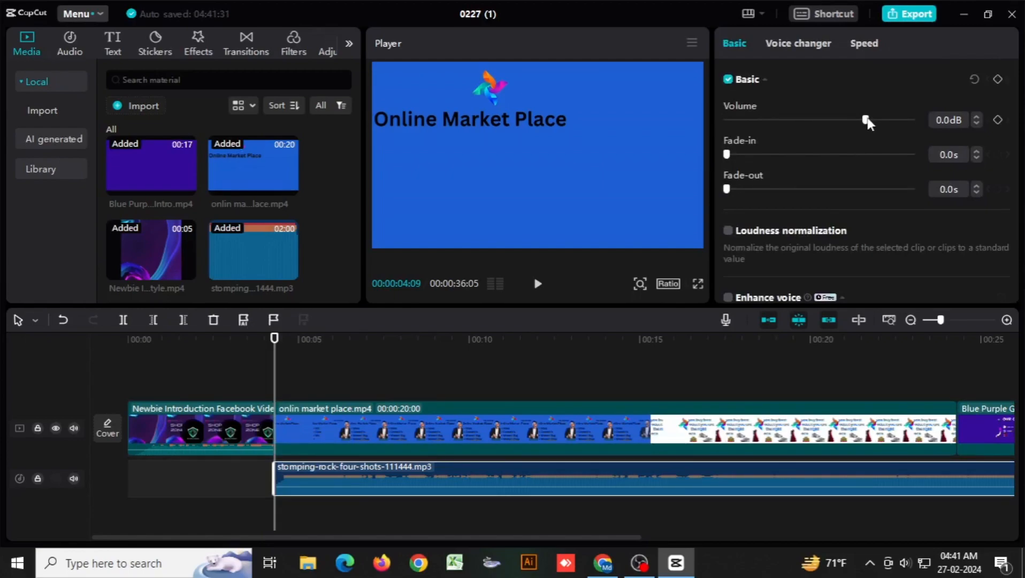
pyautogui.moveTo(866, 120); pyautogui.dragTo(828, 127)
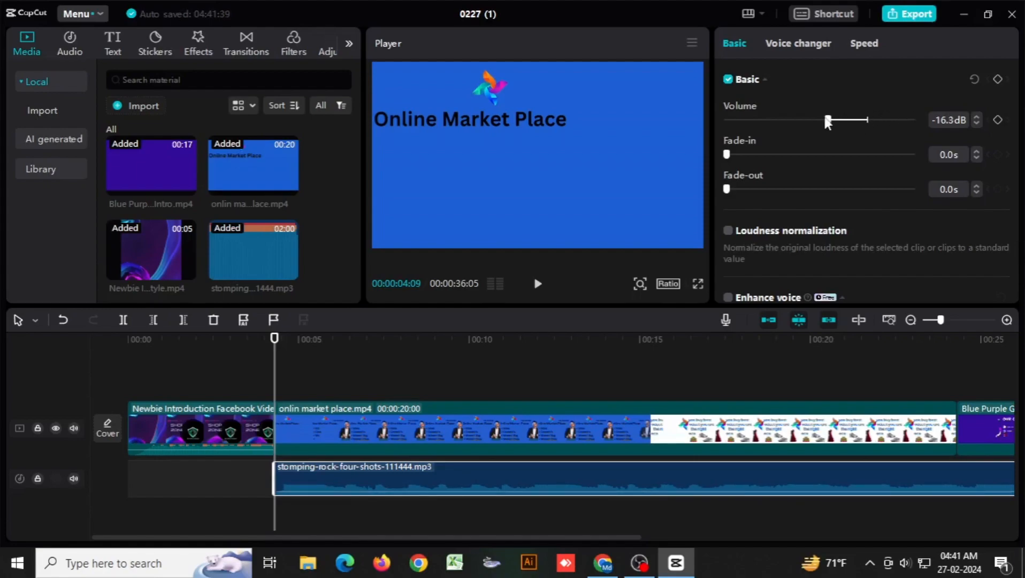
pyautogui.moveTo(828, 122); pyautogui.dragTo(826, 123)
# - Preview the lowered music from its start and again from the project's beginning, ending with the playhead at 00:00:00:00
pyautogui.click(538, 284)
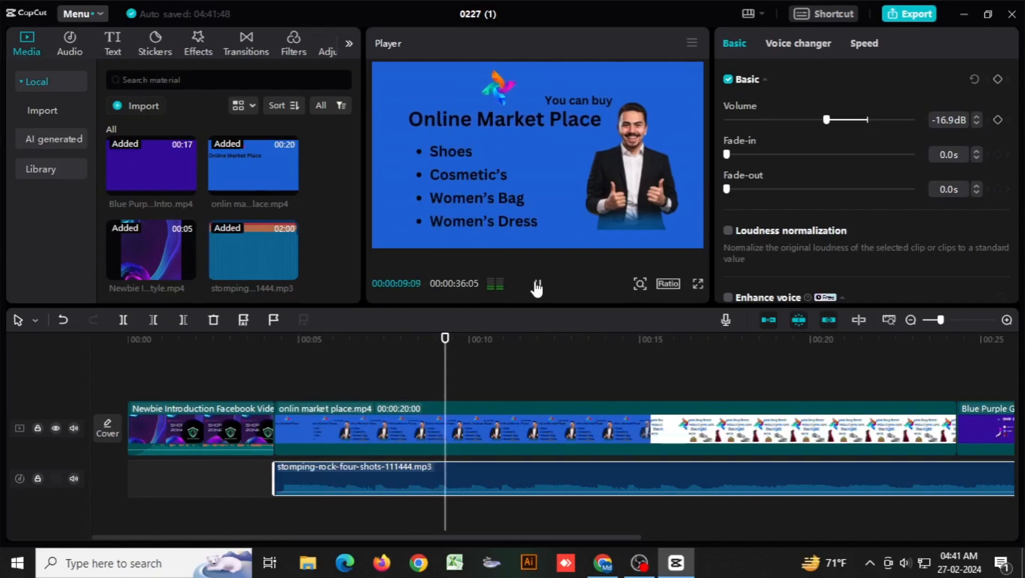
pyautogui.click(537, 284)
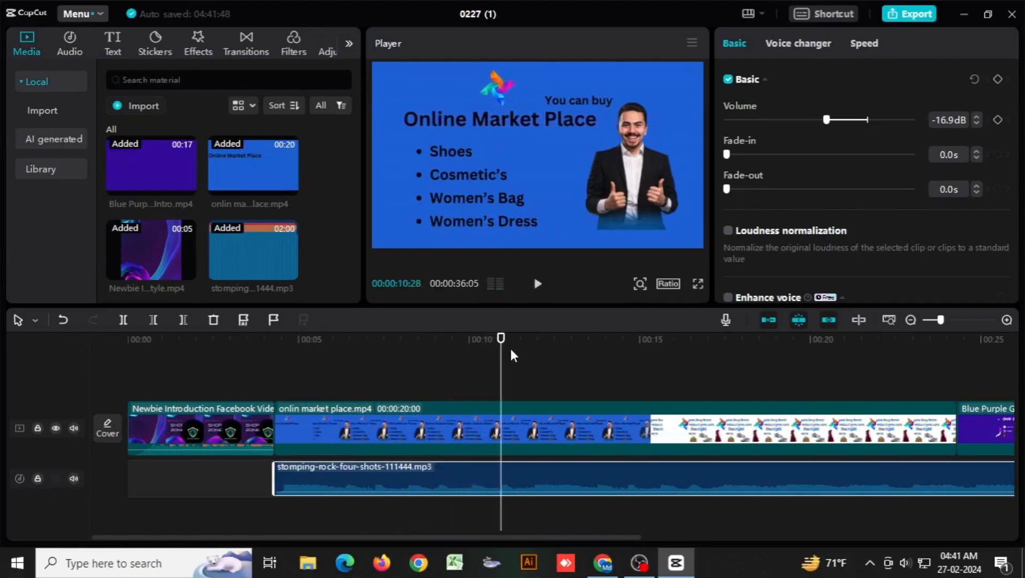
pyautogui.moveTo(500, 338); pyautogui.dragTo(128, 339)
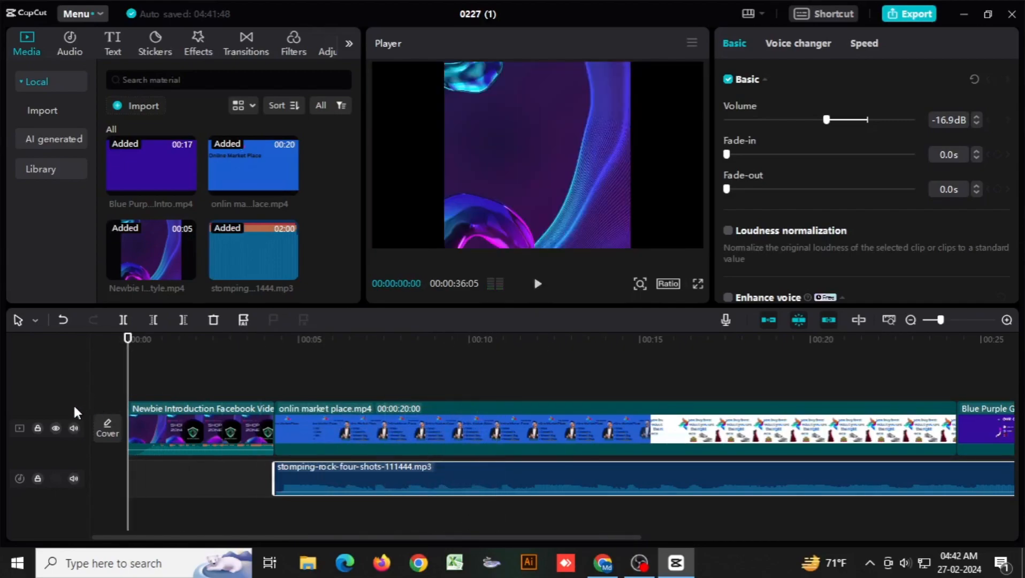
pyautogui.click(536, 283)
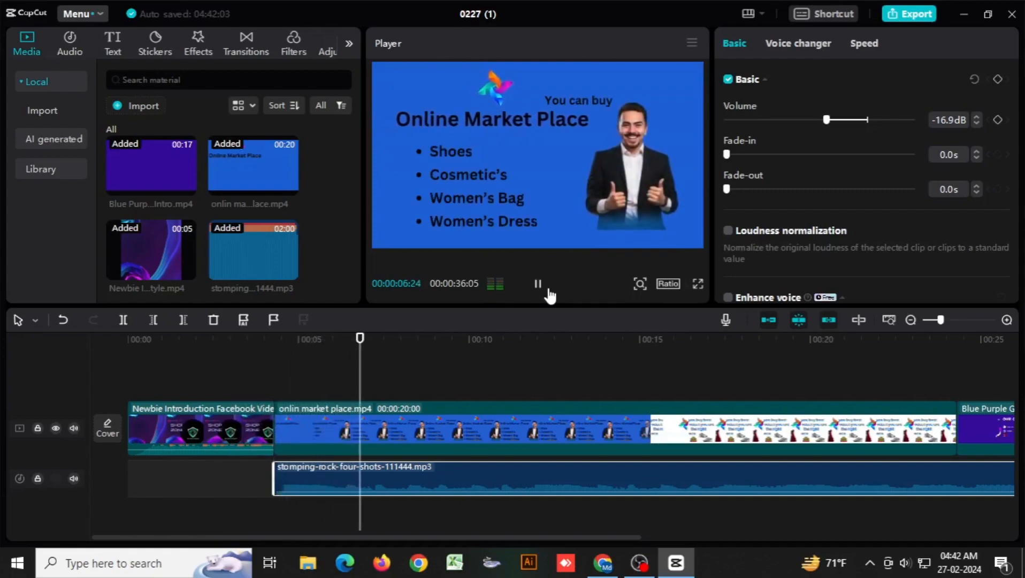
pyautogui.click(536, 289)
pyautogui.click(104, 370)
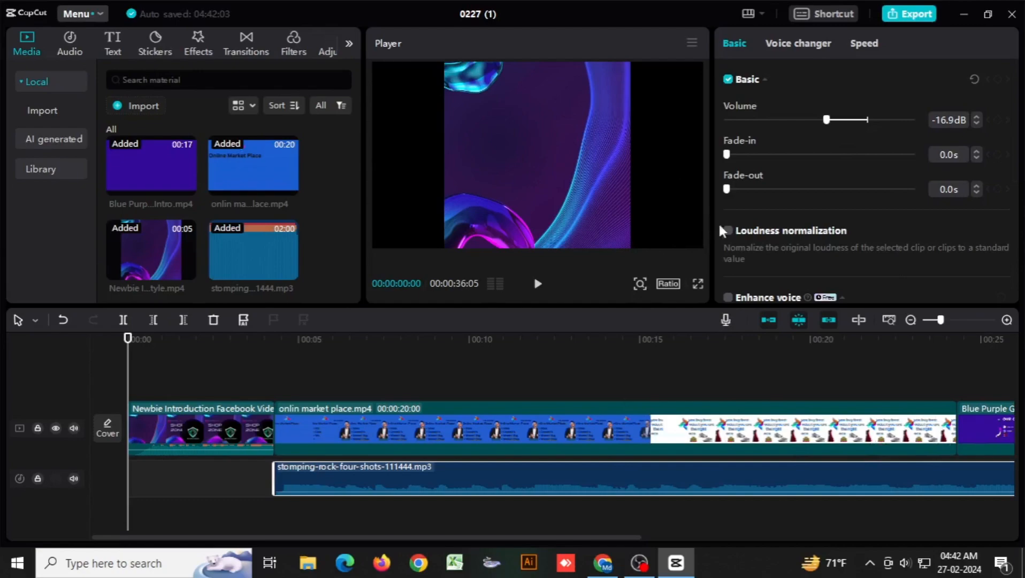
# - Open the project's export settings and replace the title with Marketing
pyautogui.click(909, 16)
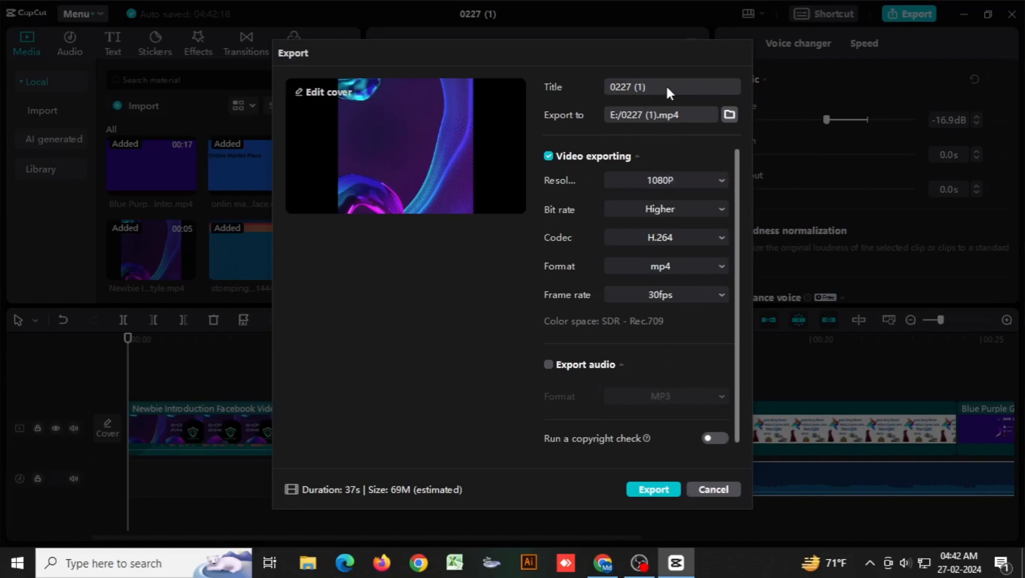
pyautogui.press('BackSpace')
pyautogui.press('BackSpace')
pyautogui.press('BackSpace')
pyautogui.press('BackSpace')
pyautogui.press('BackSpace')
pyautogui.press('BackSpace')
pyautogui.press('BackSpace')
pyautogui.press('BackSpace')
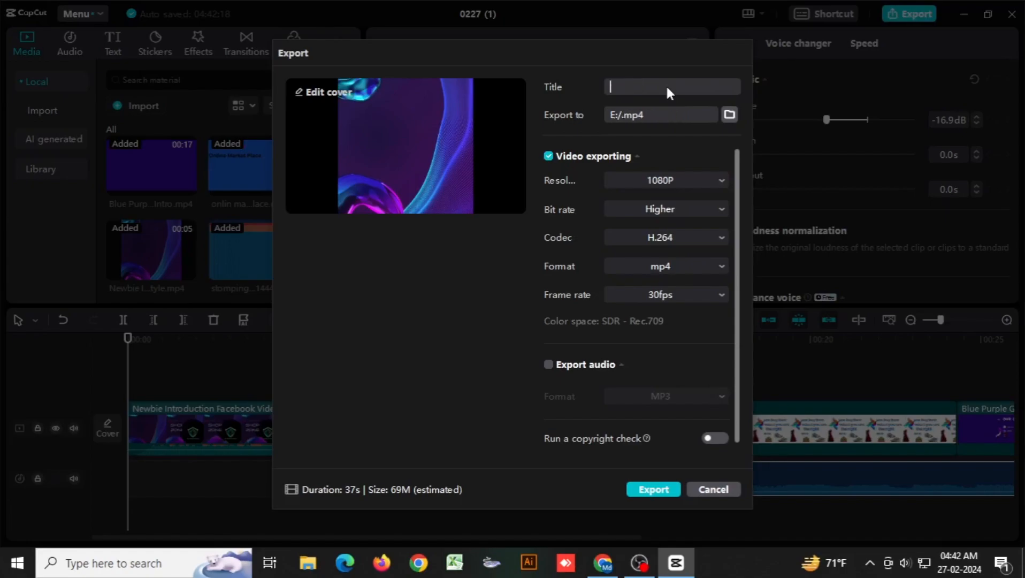
pyautogui.write('Marketing')
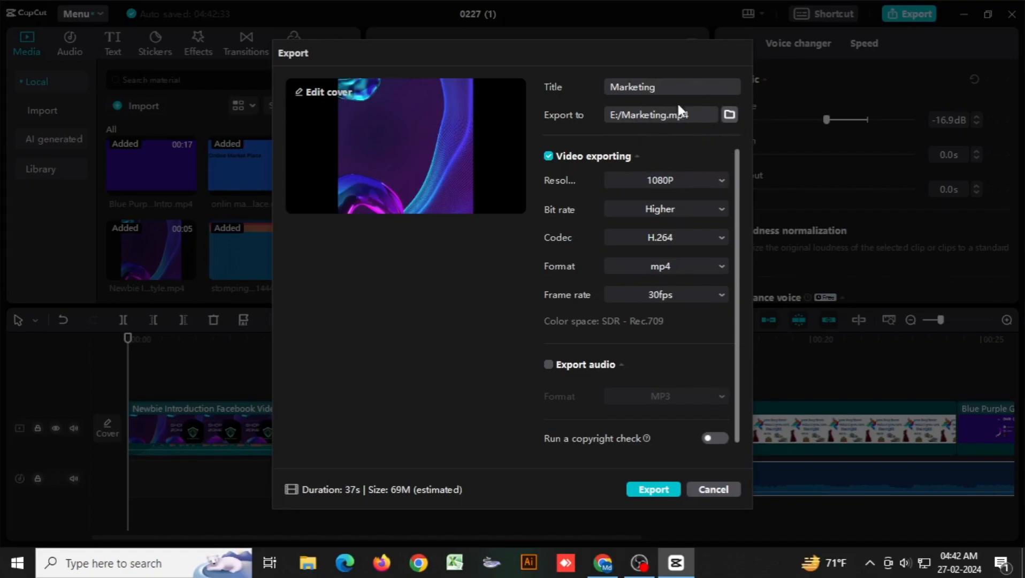
# - Choose the Downloads folder as the export destination
pyautogui.click(729, 116)
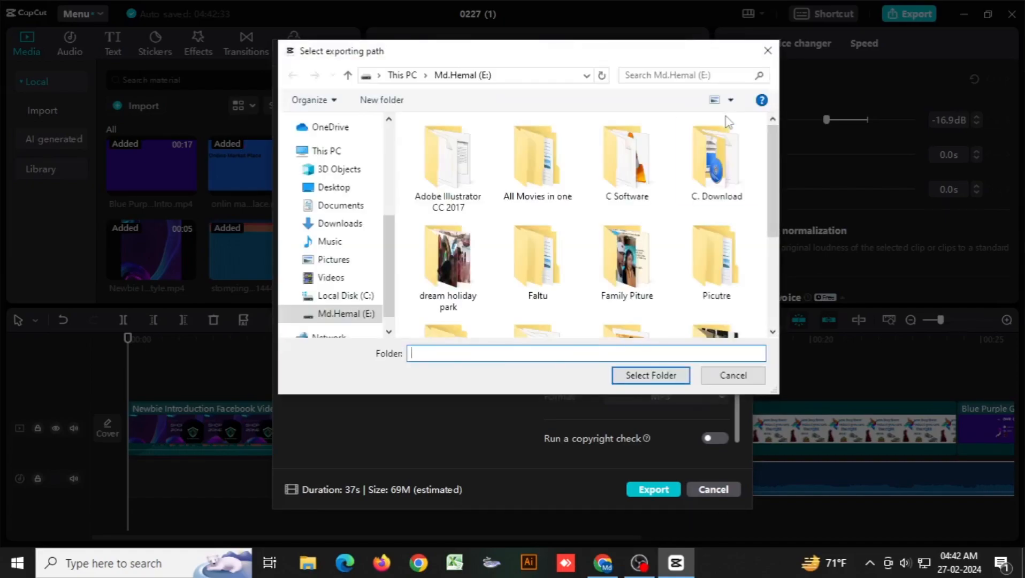
pyautogui.click(341, 225)
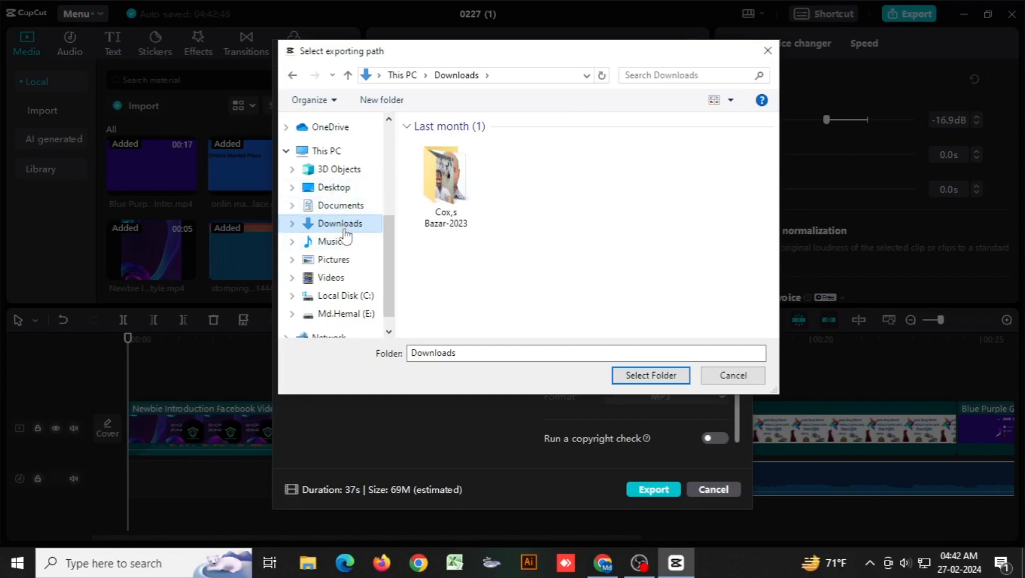
pyautogui.click(669, 378)
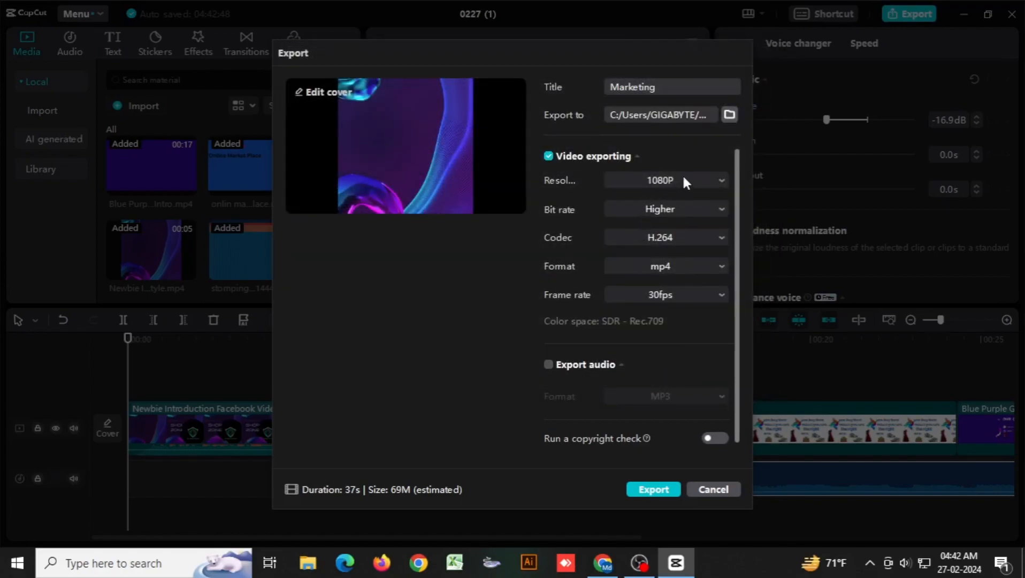
# - Keep the bit rate at Higher, set the frame rate to 60fps, and export the video
pyautogui.click(707, 209)
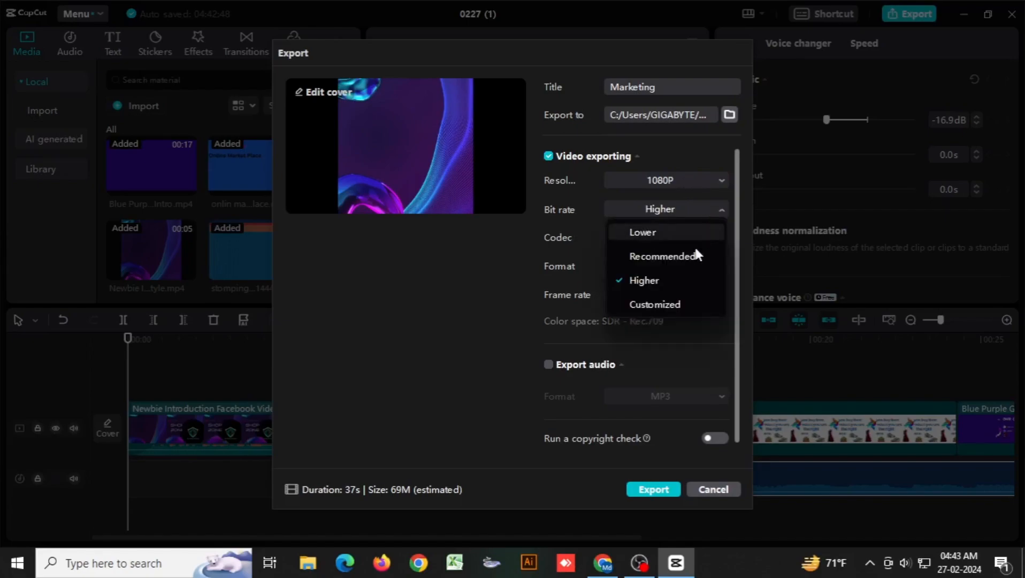
pyautogui.click(655, 289)
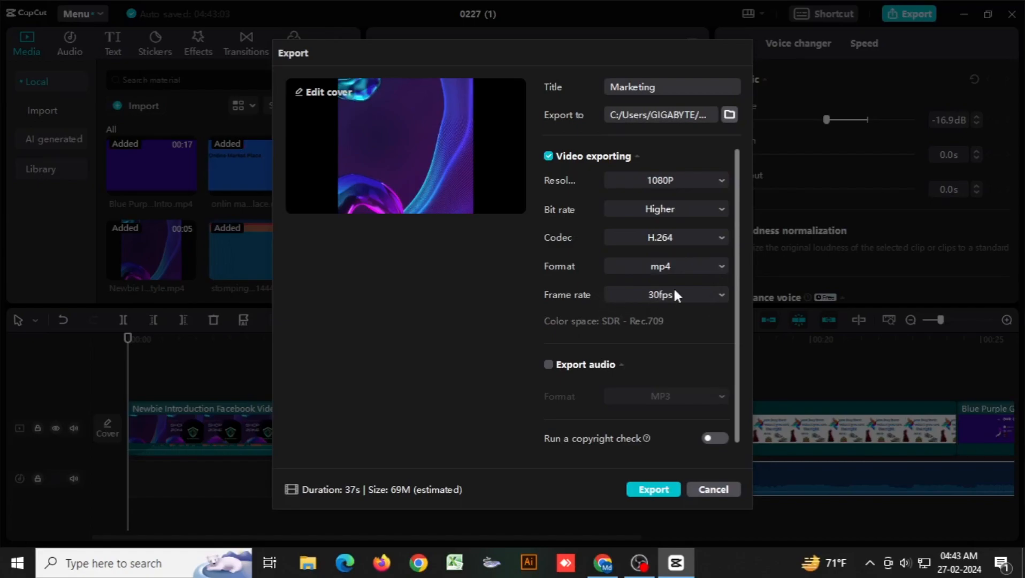
pyautogui.click(720, 293)
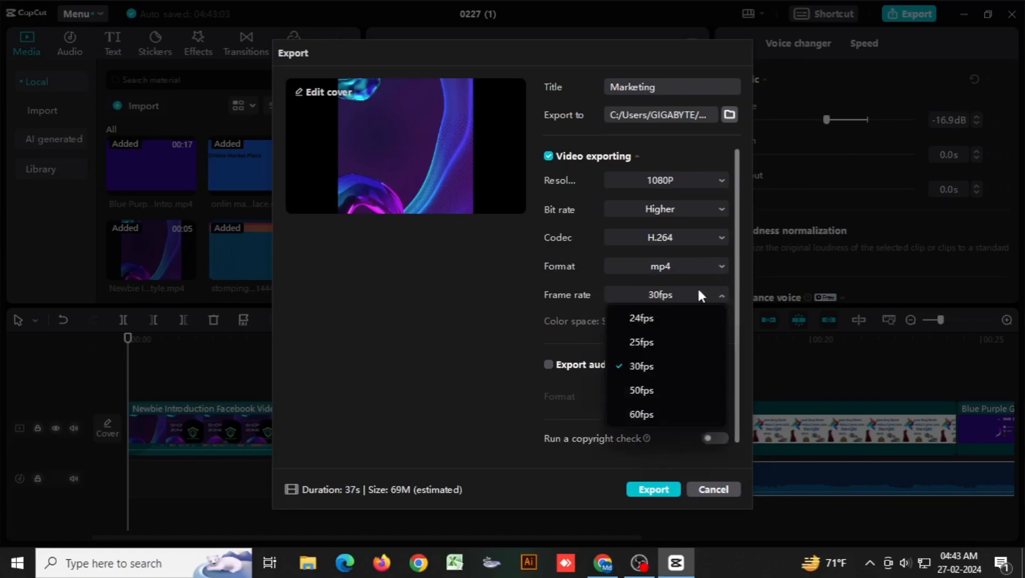
pyautogui.click(650, 415)
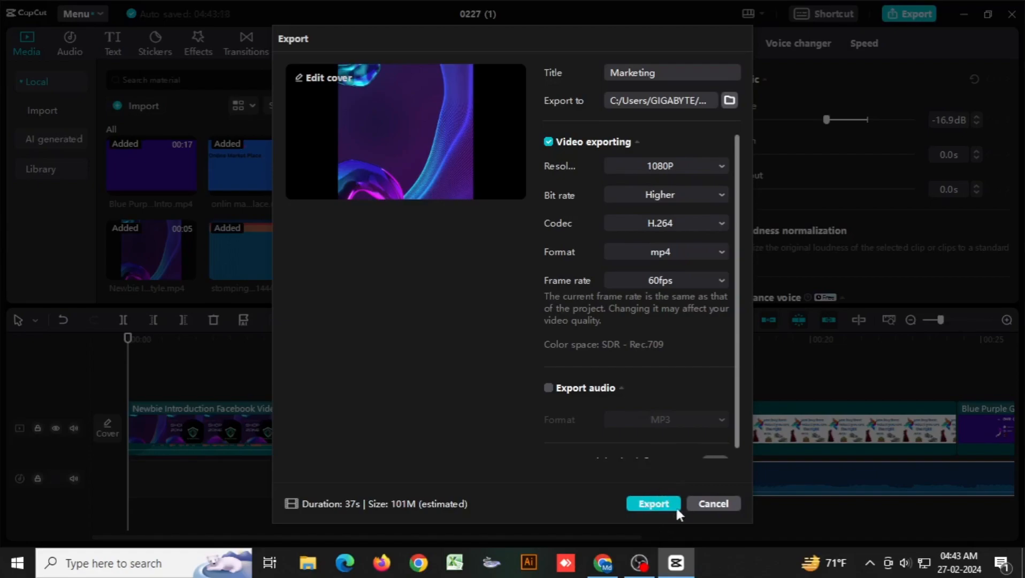
pyautogui.click(653, 504)
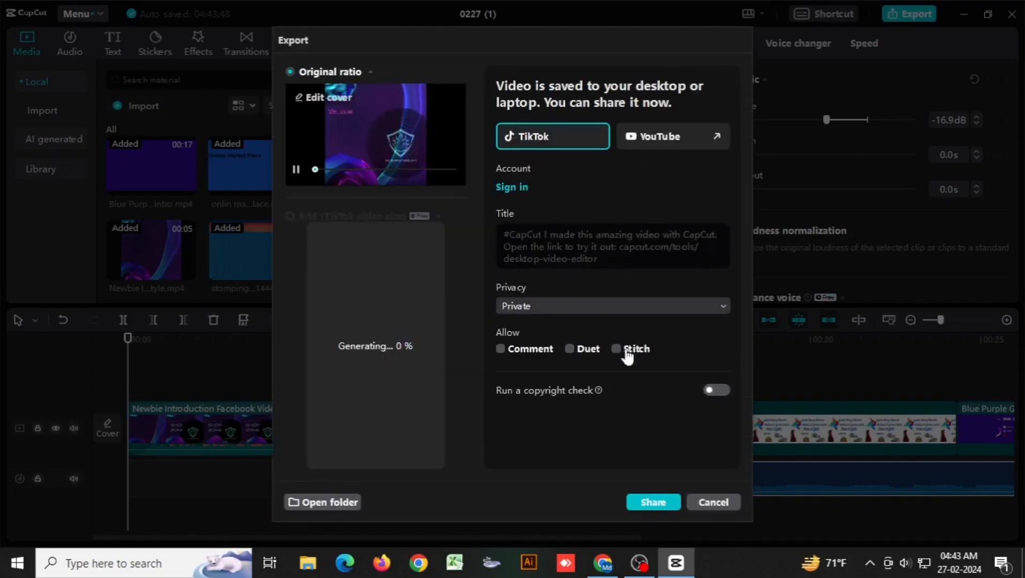
# - Pause the original-ratio and 9:16 video previews, and close the export dialog without sharing
pyautogui.click(296, 171)
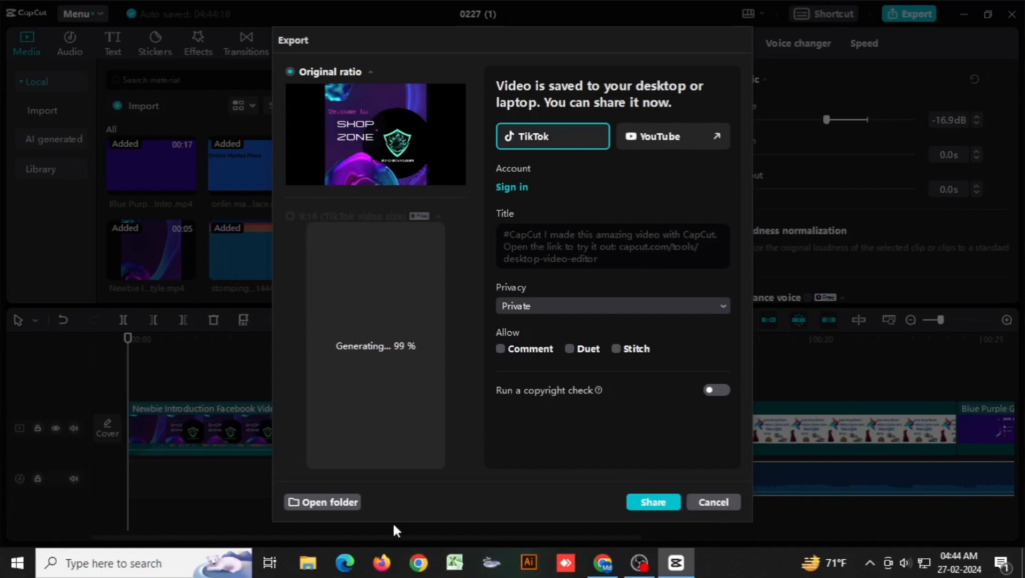
pyautogui.click(316, 457)
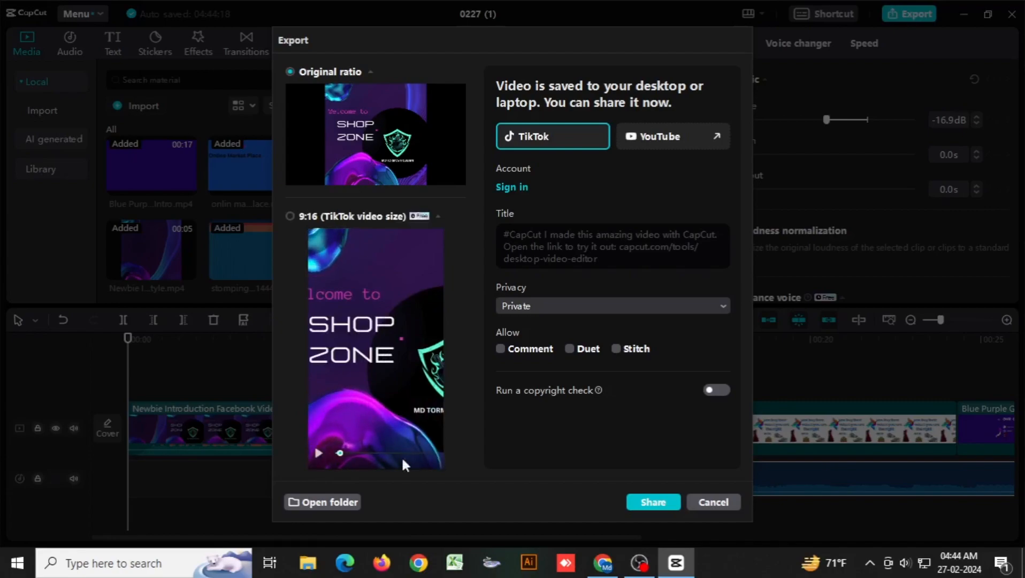
pyautogui.click(722, 503)
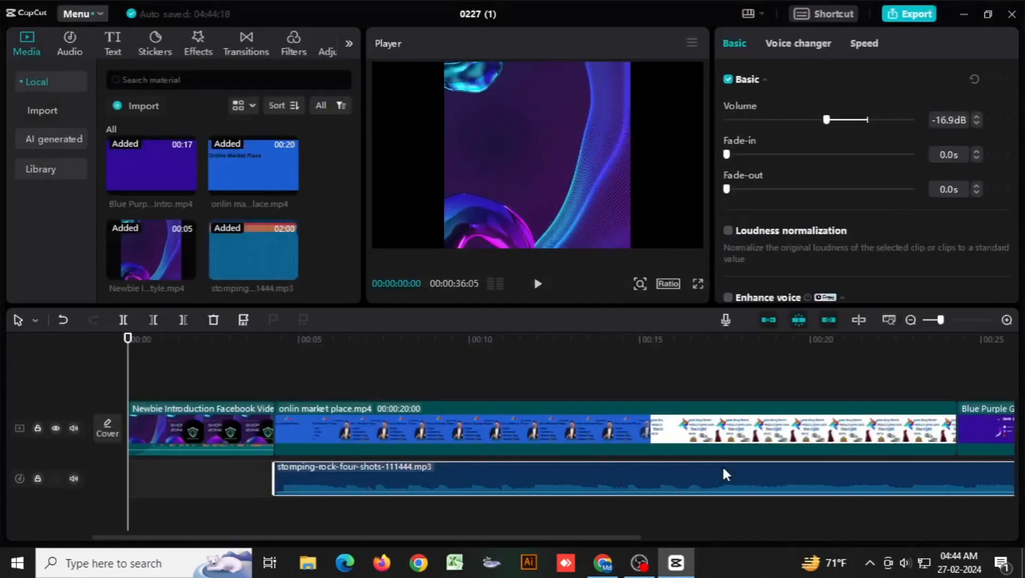
# - Minimize CapCut, browse to the Downloads folder in File Explorer, and open the exported Marketing video for playback
pyautogui.click(965, 15)
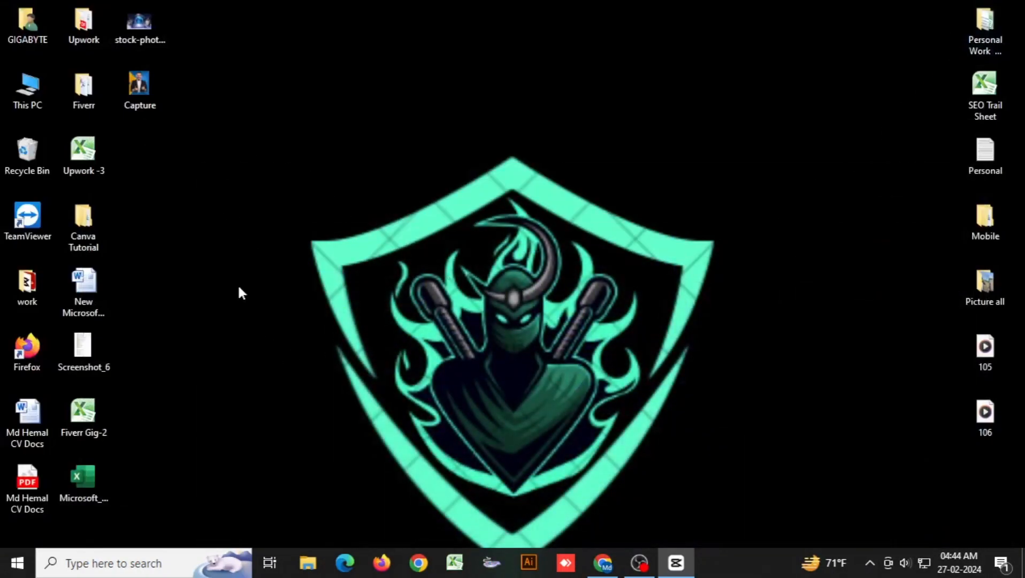
pyautogui.doubleClick(33, 91)
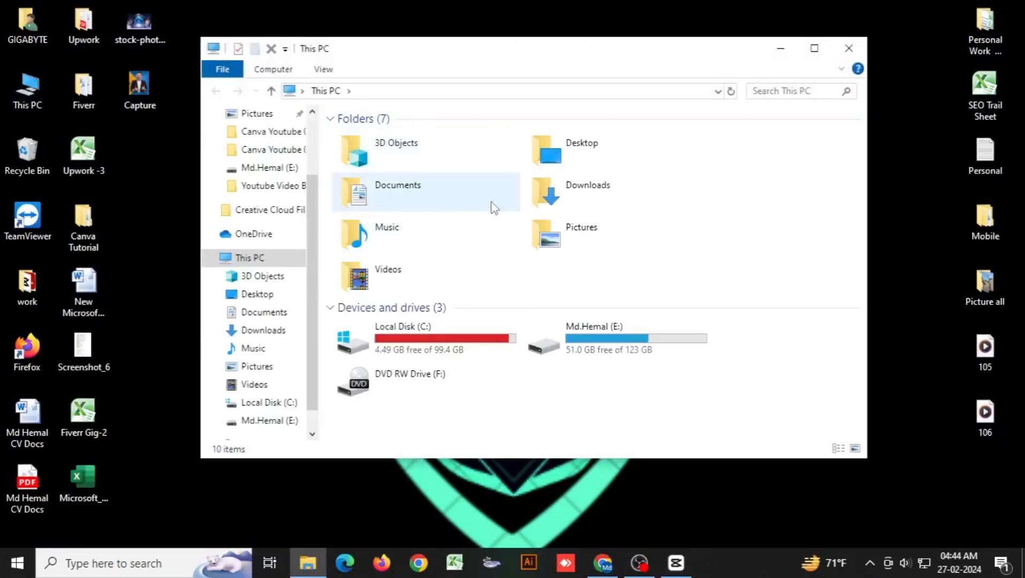
pyautogui.doubleClick(577, 194)
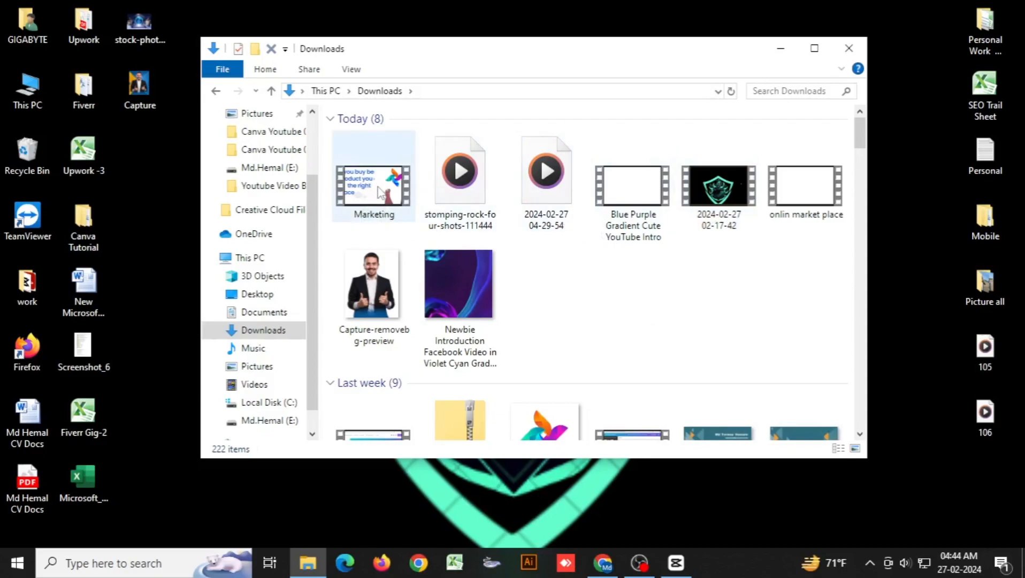
pyautogui.moveTo(380, 192)
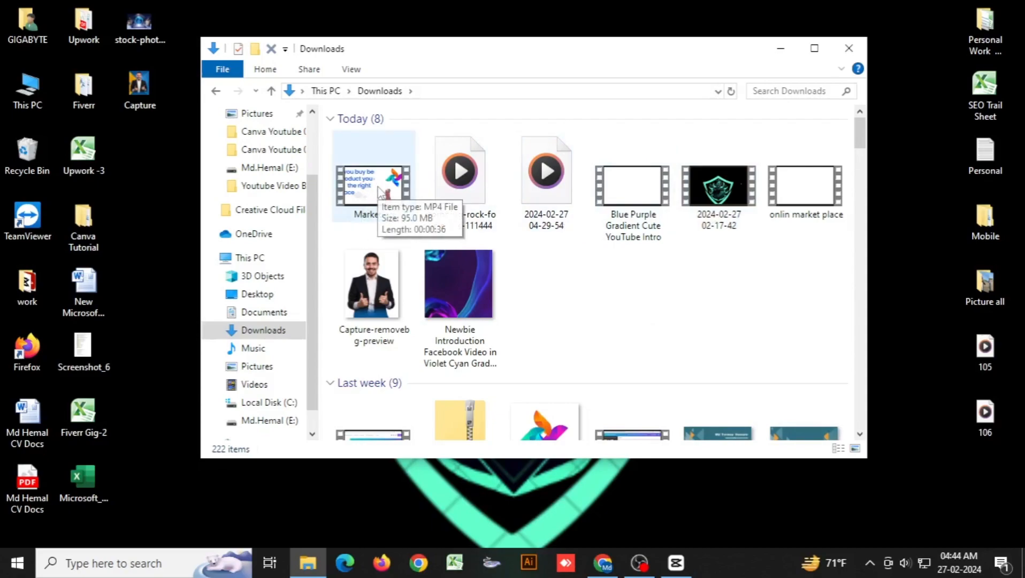
pyautogui.doubleClick(381, 192)
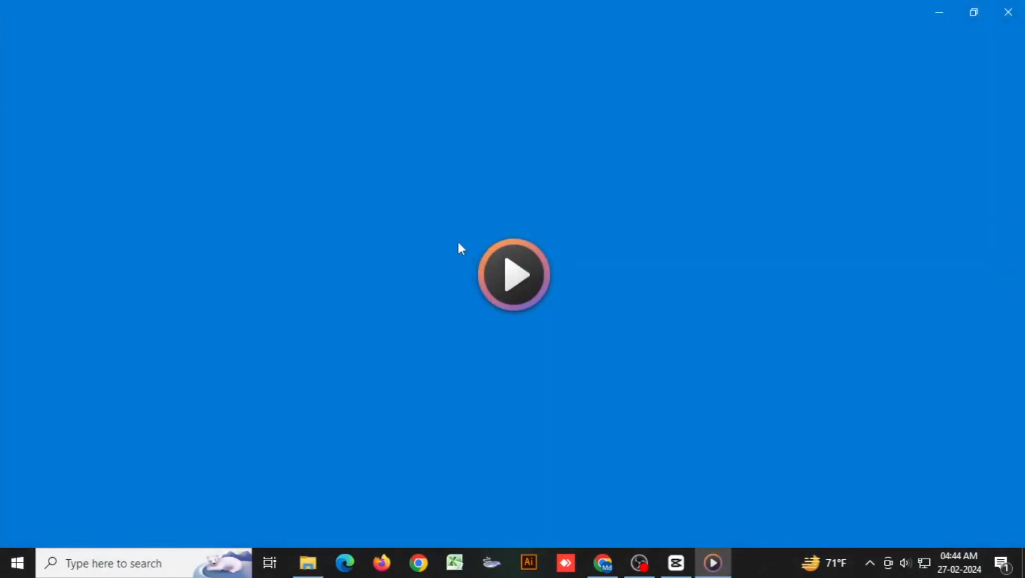